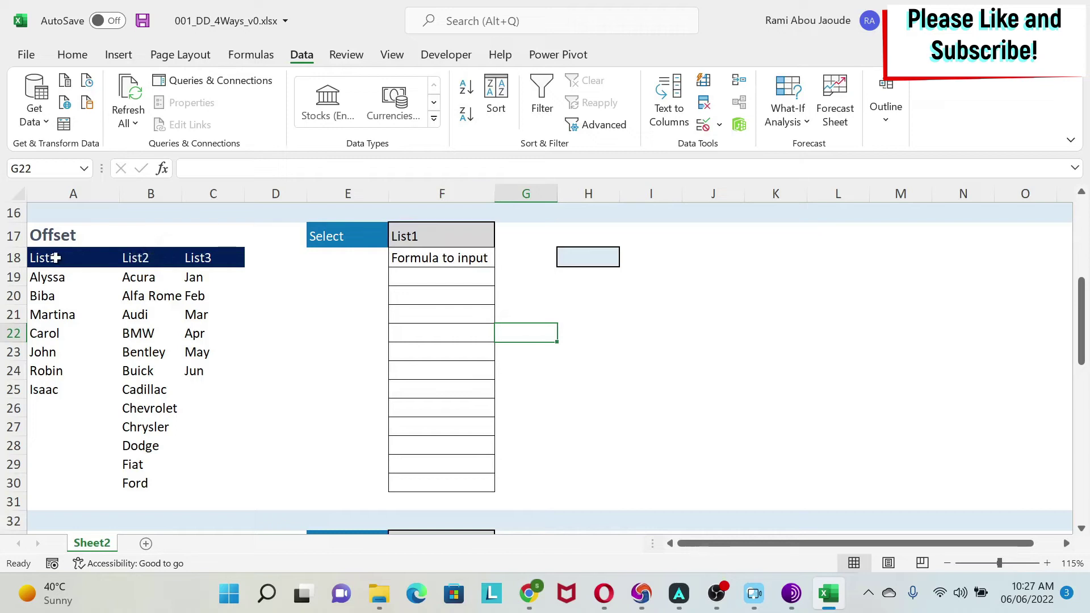
Set F17 to List2 and choose Chevrolet from H18's dependent drop-down
left_click_drag(55, 258, 45, 366)
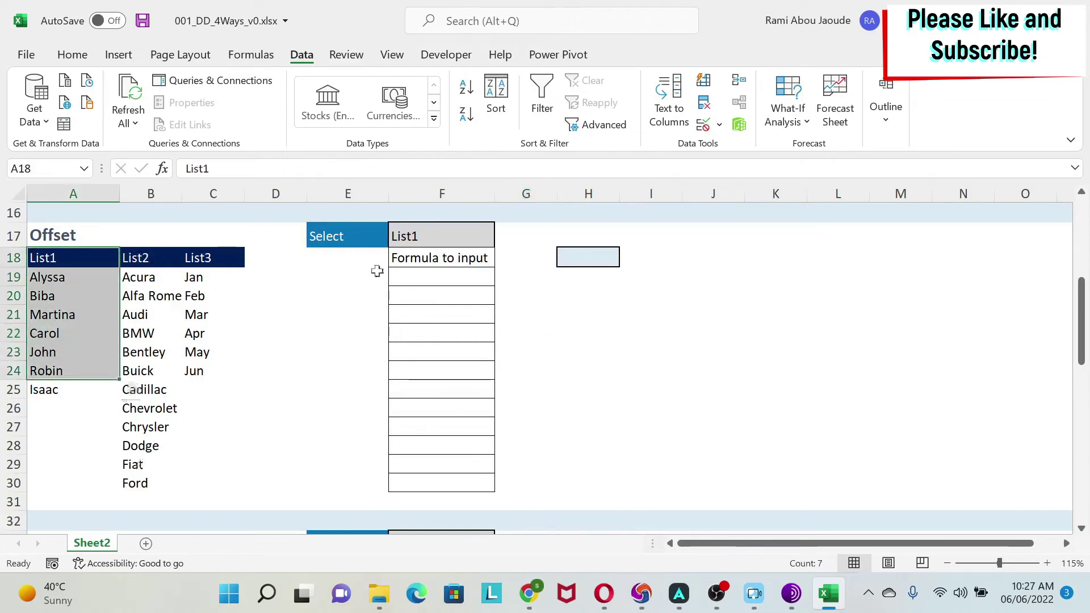
left_click(421, 236)
left_click(502, 239)
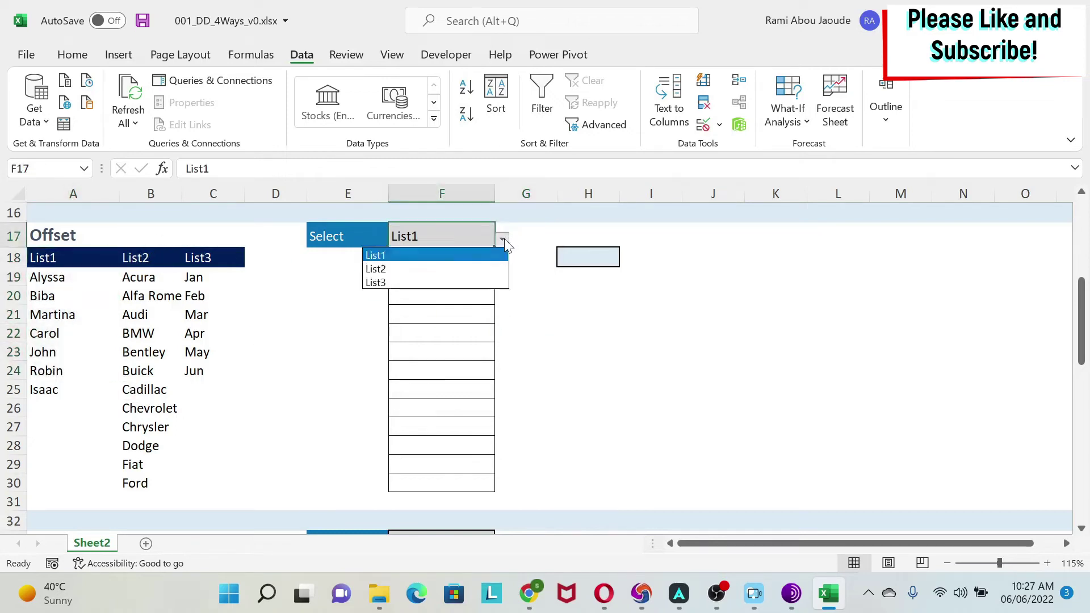
left_click(386, 269)
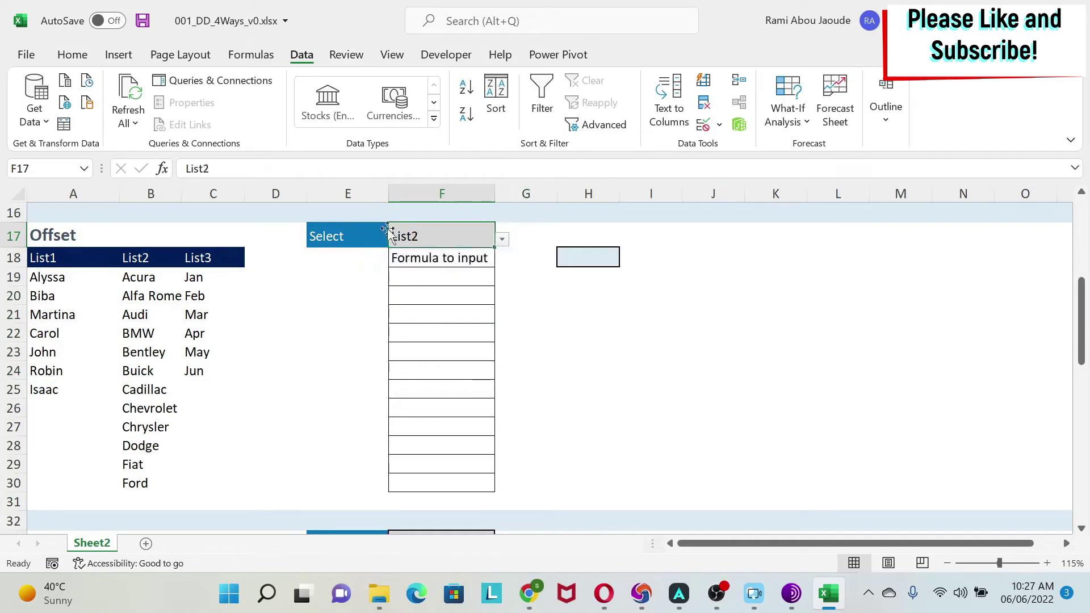
left_click(602, 257)
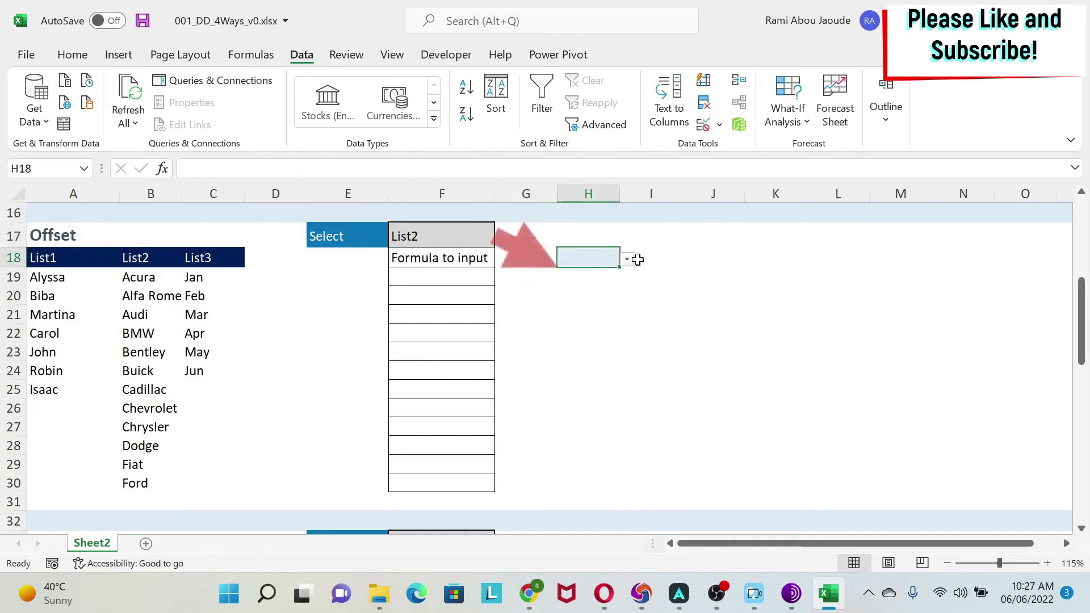
left_click(628, 262)
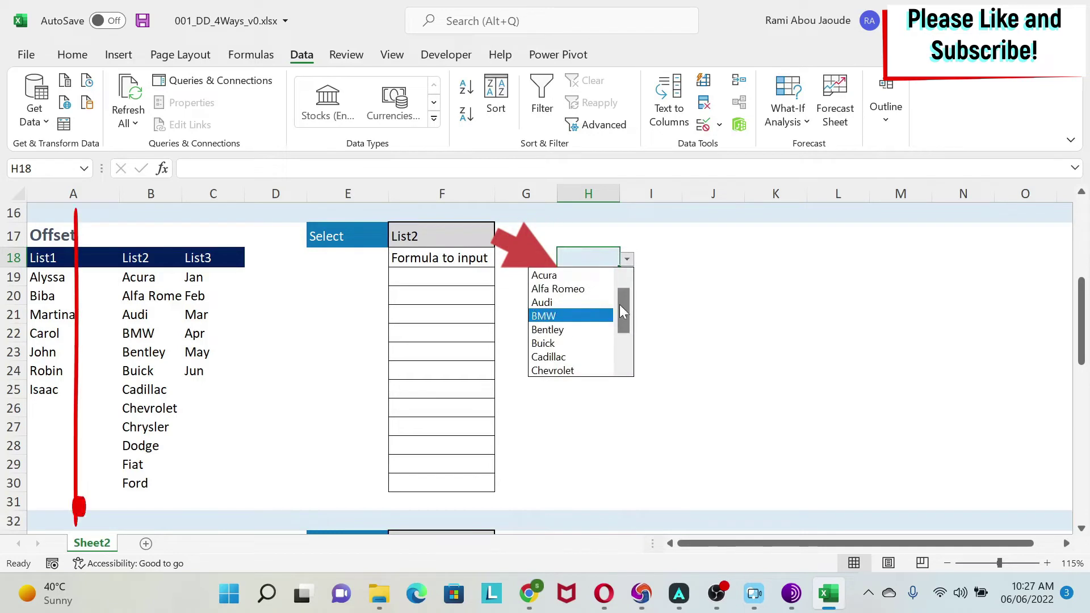
scroll(618, 341, "down", 2)
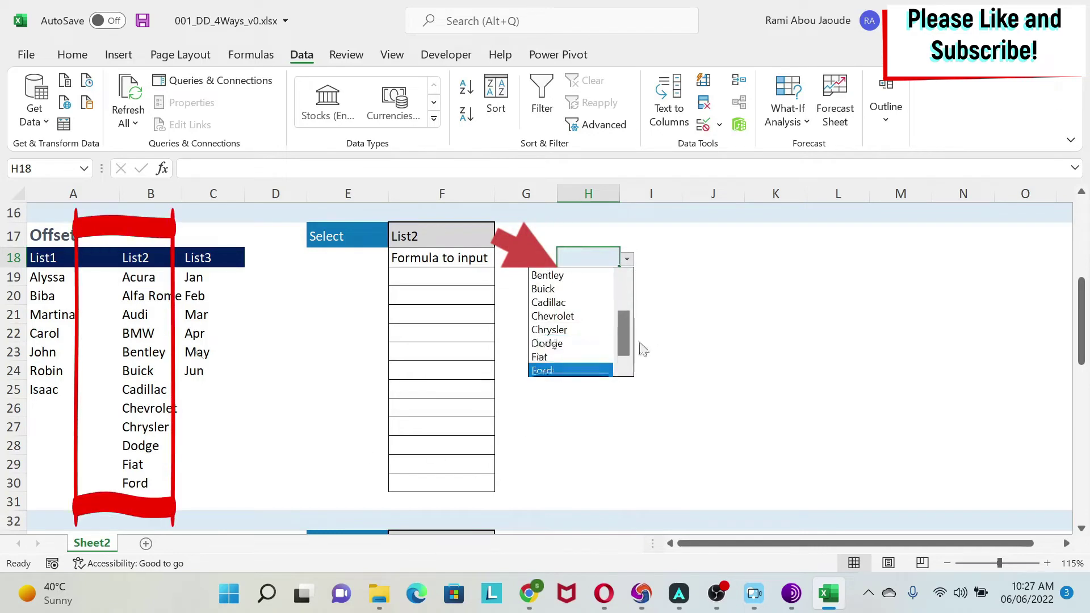
left_click(571, 318)
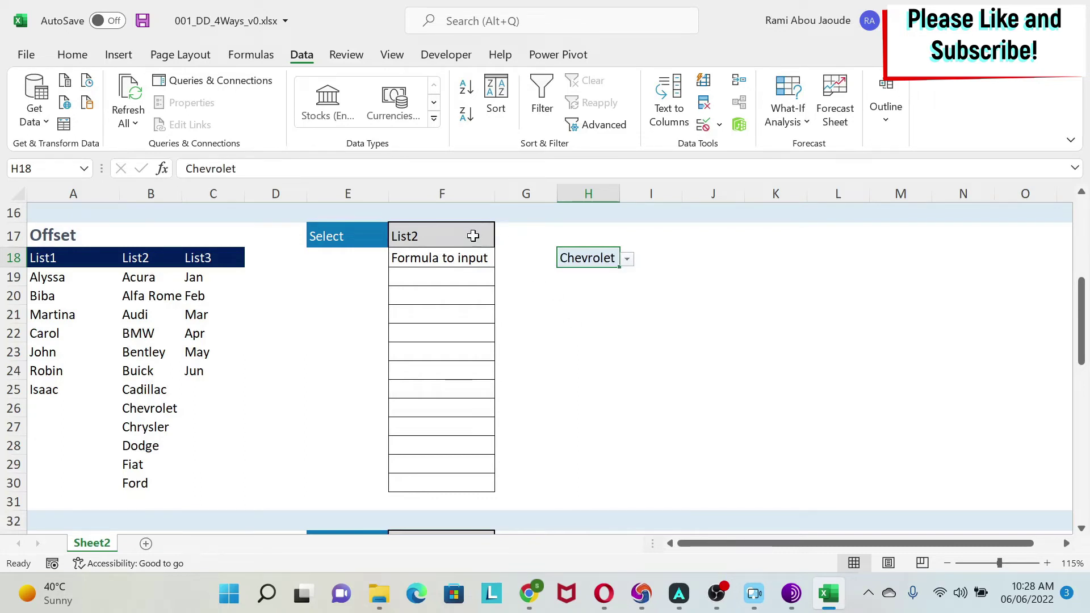
Switch F17 back to List1 and check that H18 now offers the List1 names
left_click(451, 236)
left_click(502, 239)
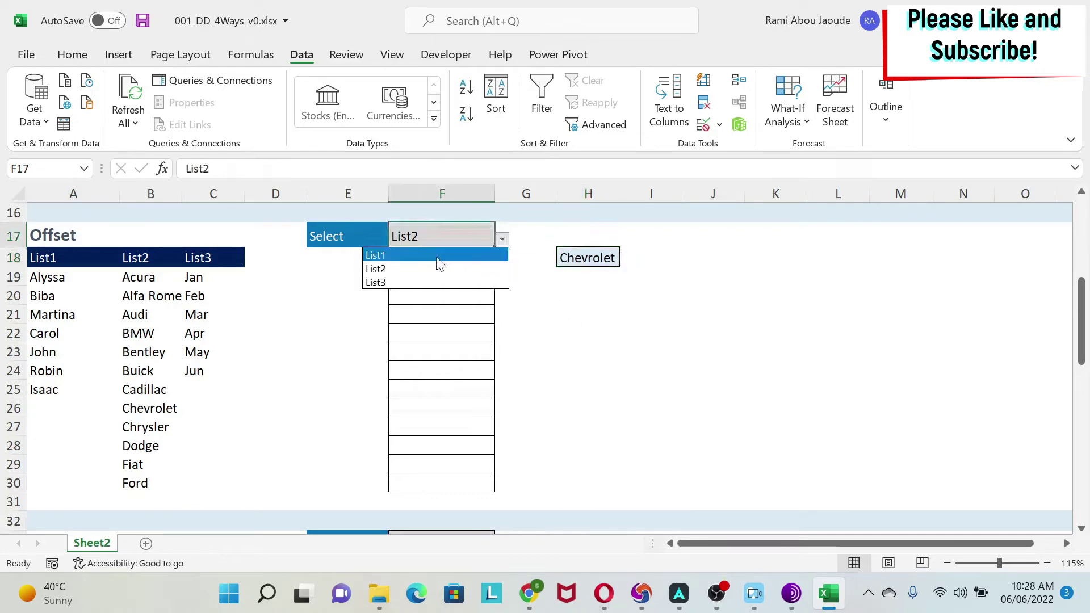
left_click(438, 256)
left_click(591, 258)
left_click(626, 259)
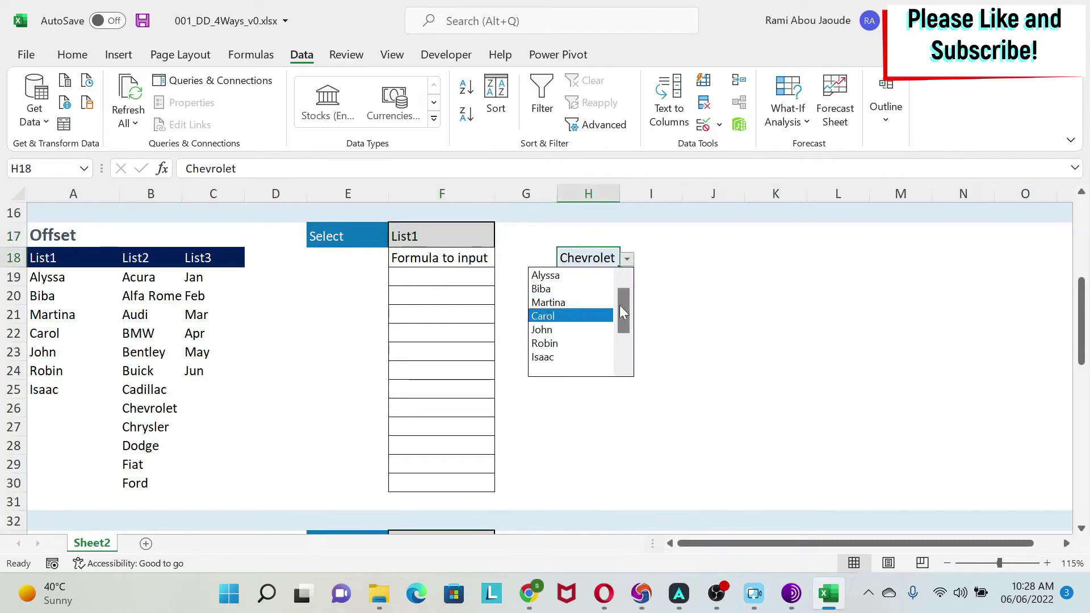
key("Escape")
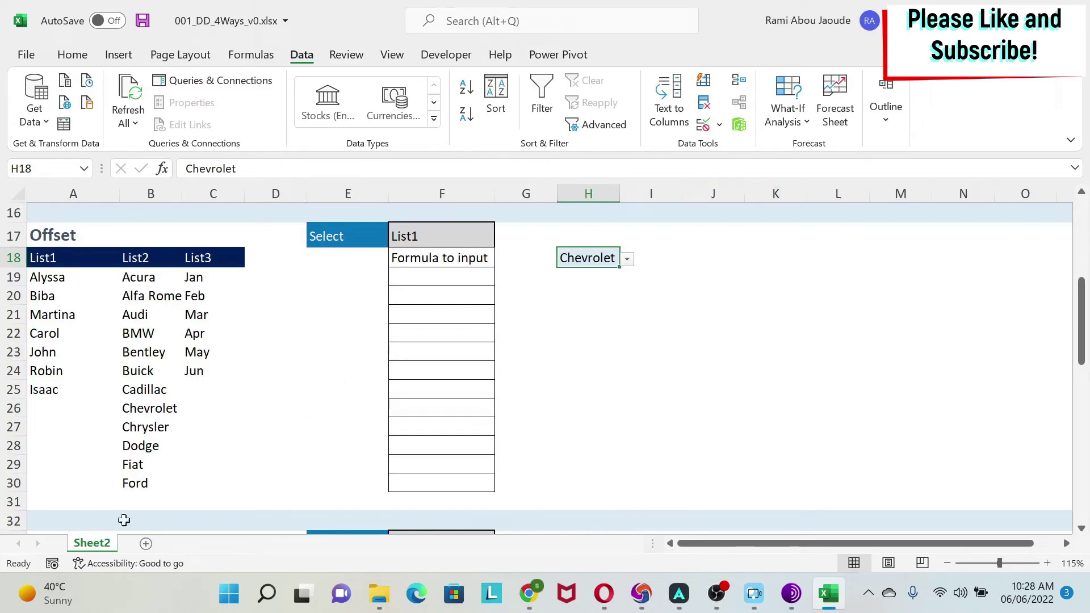
left_click(147, 503)
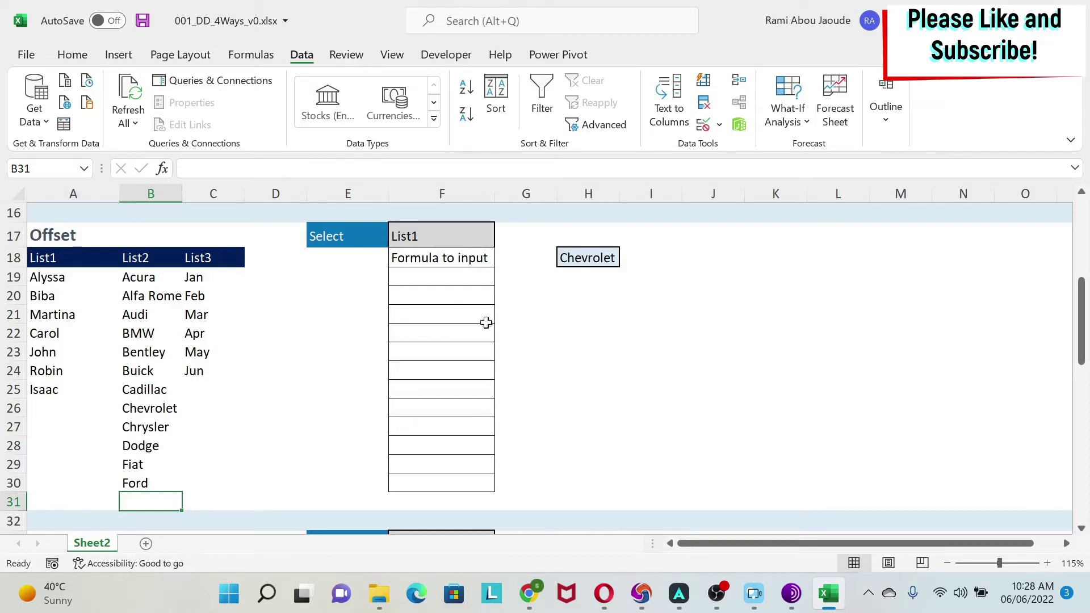
left_click(585, 314)
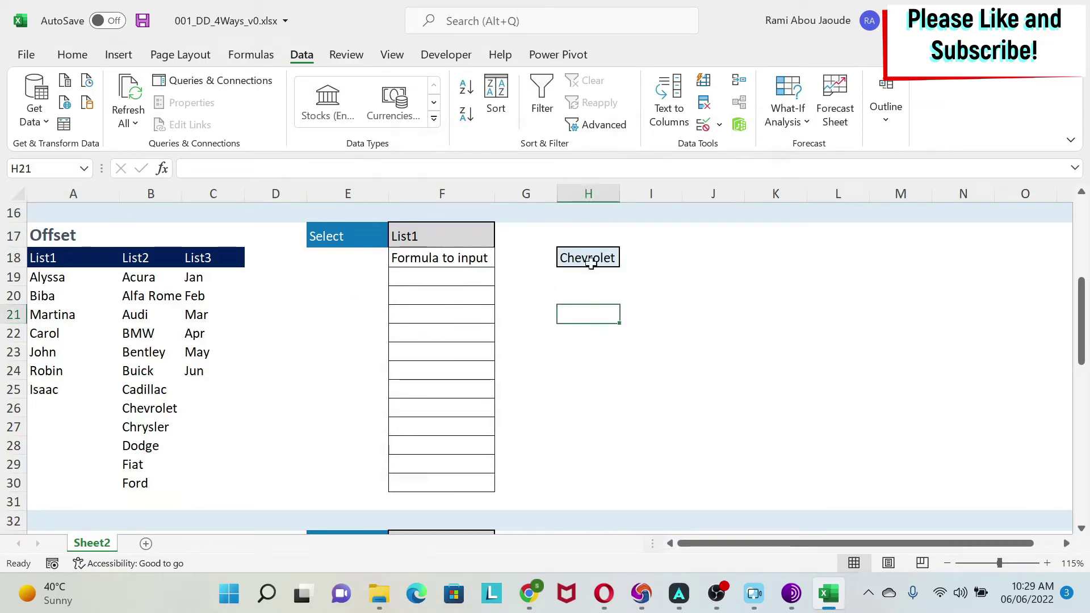
Erase the data validation on F17 and H18, leaving Allow set to Any value
left_click(431, 236)
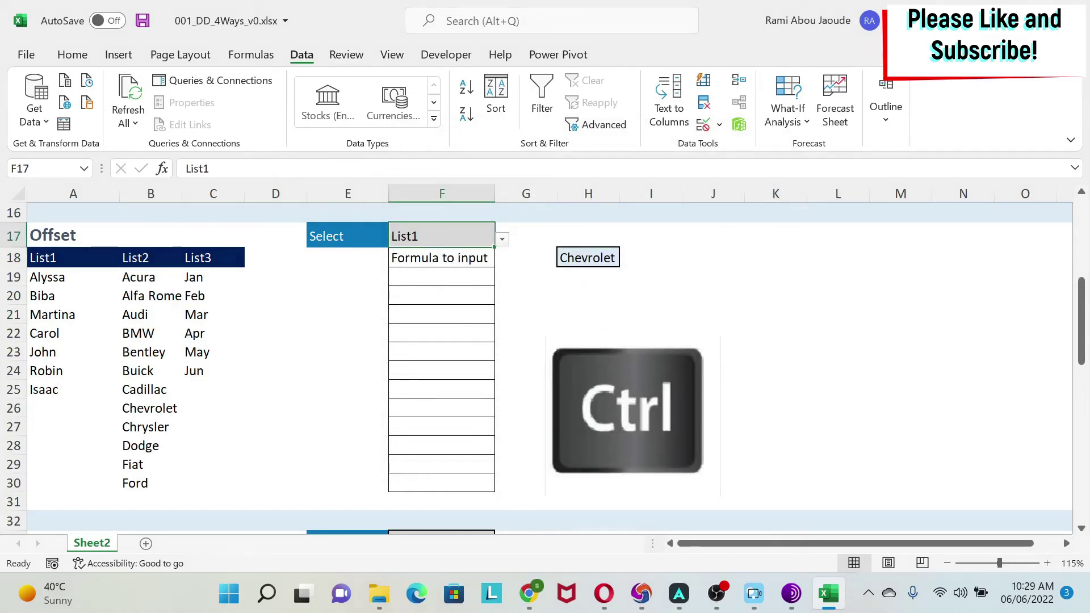
left_click(587, 267, "ctrl")
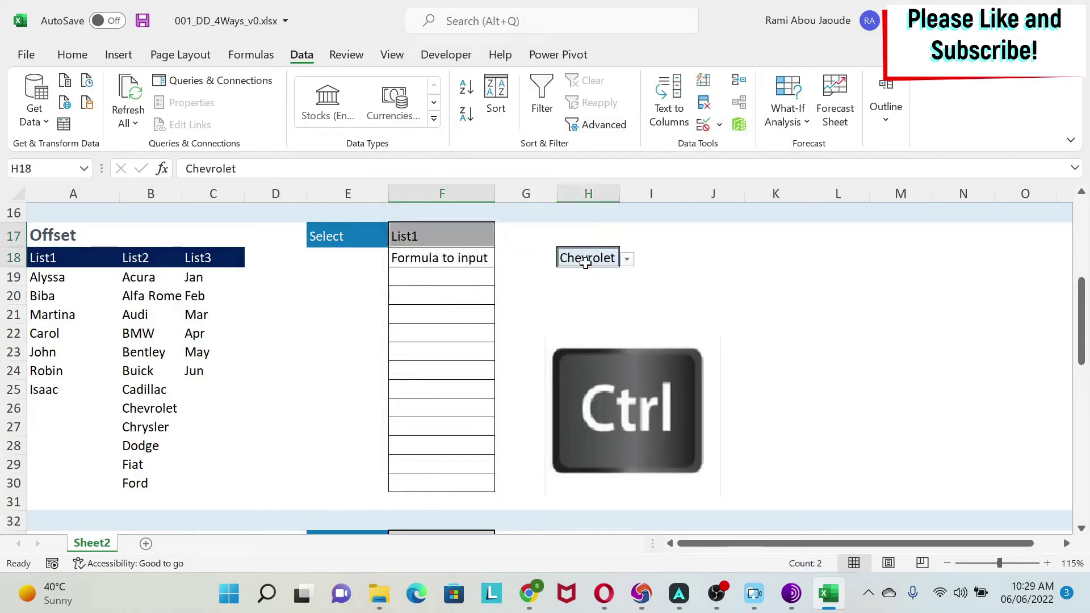
left_click(704, 125)
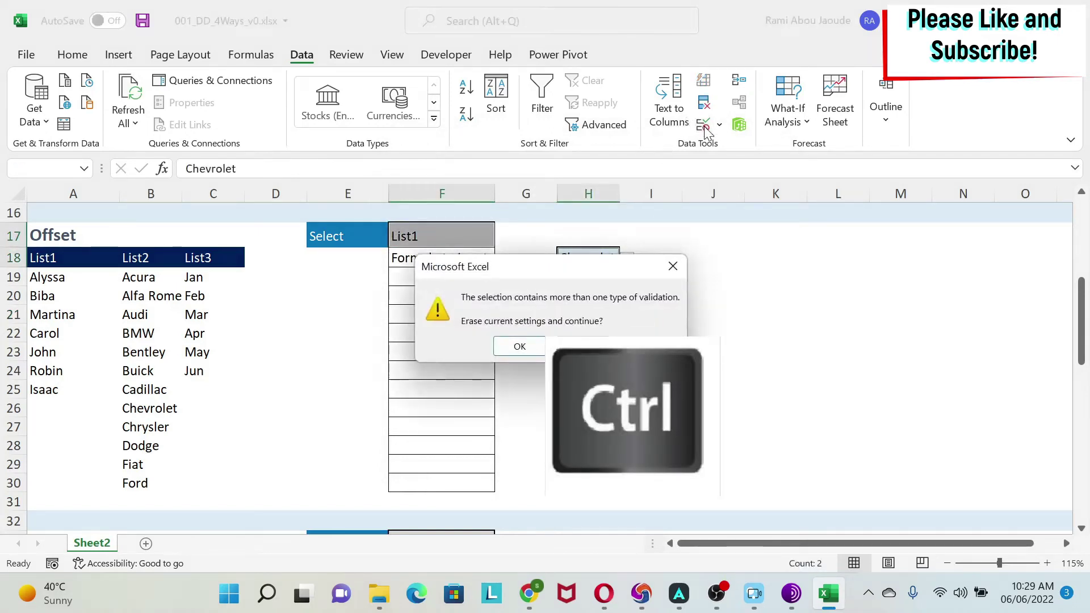
left_click(517, 346)
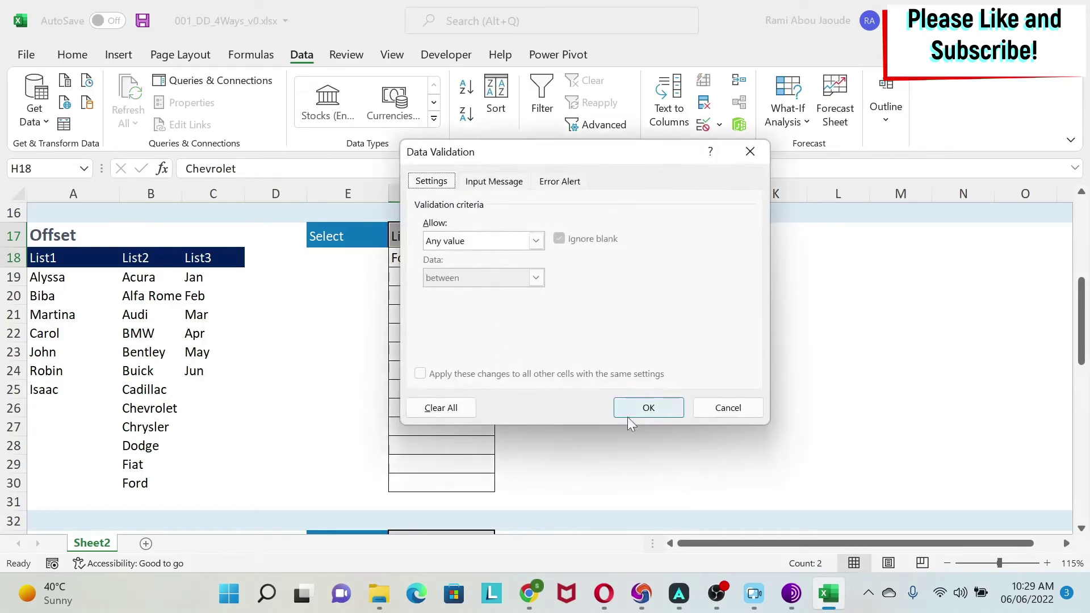
left_click(647, 407)
Clear the Chevrolet entry from H18
left_click(625, 372)
left_click(586, 254)
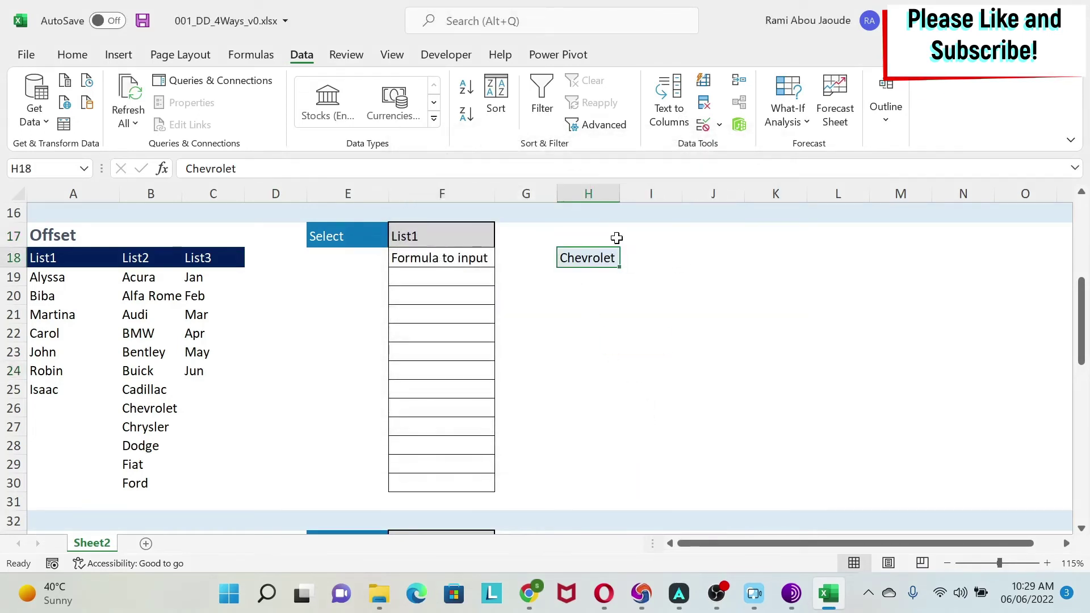
key("Delete")
Clear List1 from F17 and highlight the List1–List3 headers in A18:C18
left_click(422, 239)
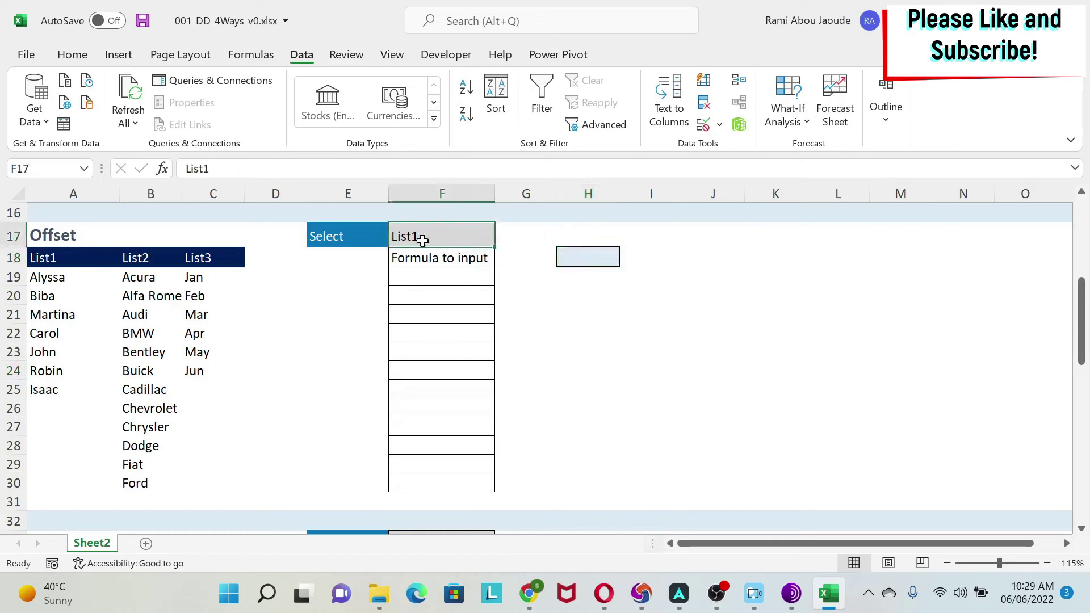
key("Delete")
left_click(521, 375)
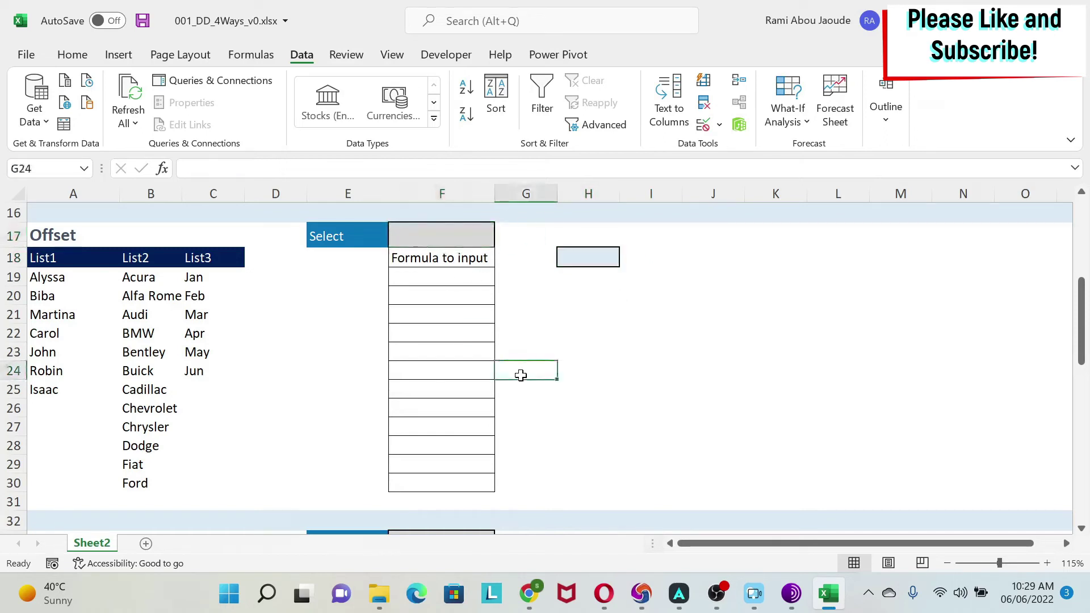
left_click(413, 236)
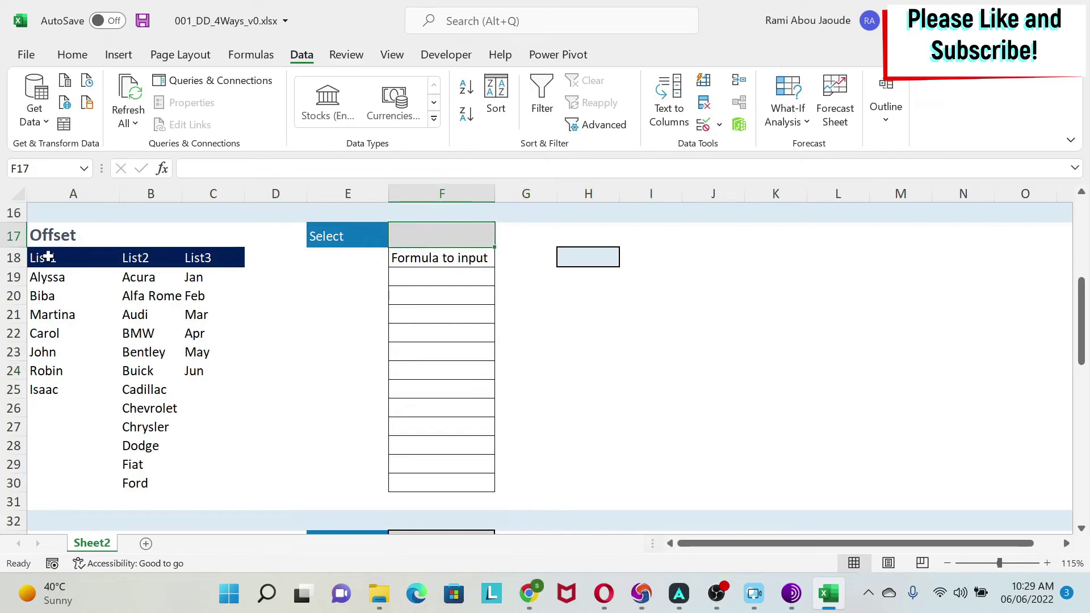
left_click_drag(59, 253, 216, 258)
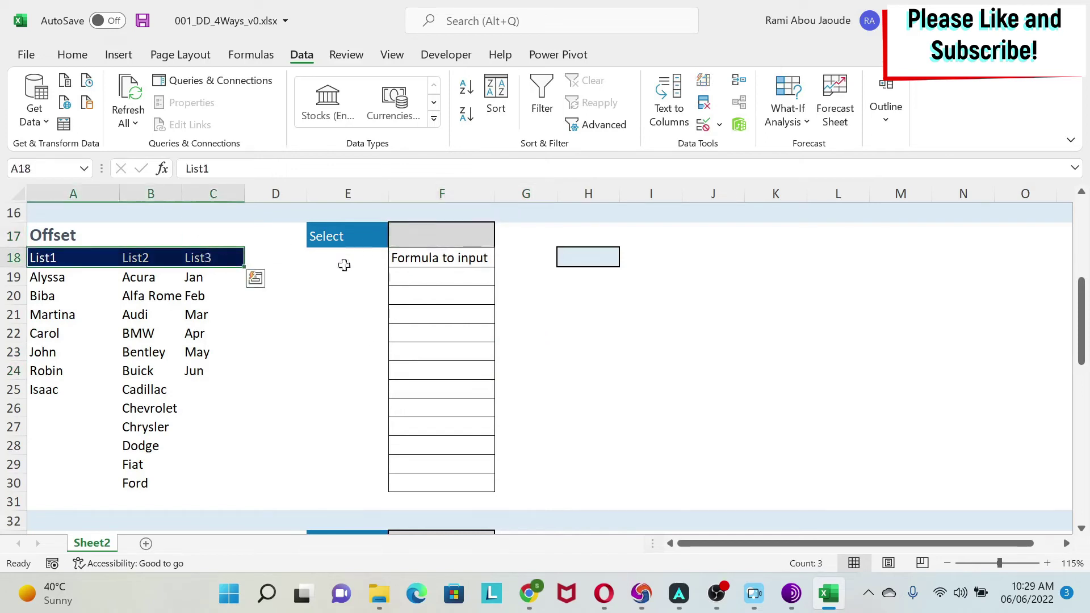
Give F17 a List validation sourced from =$A$18:$C$18
left_click(438, 236)
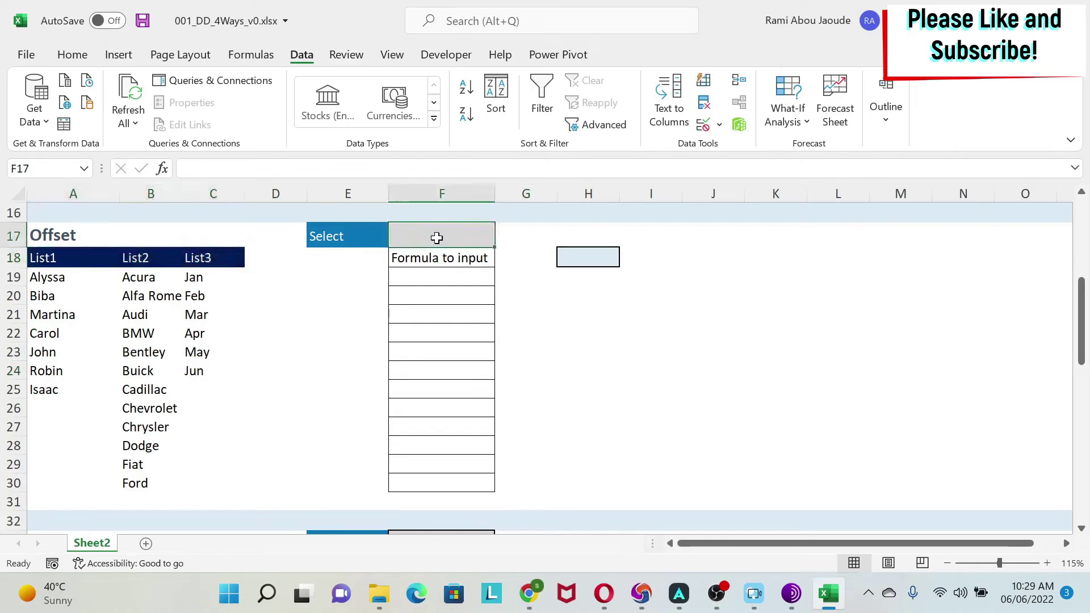
left_click(703, 125)
left_click(511, 240)
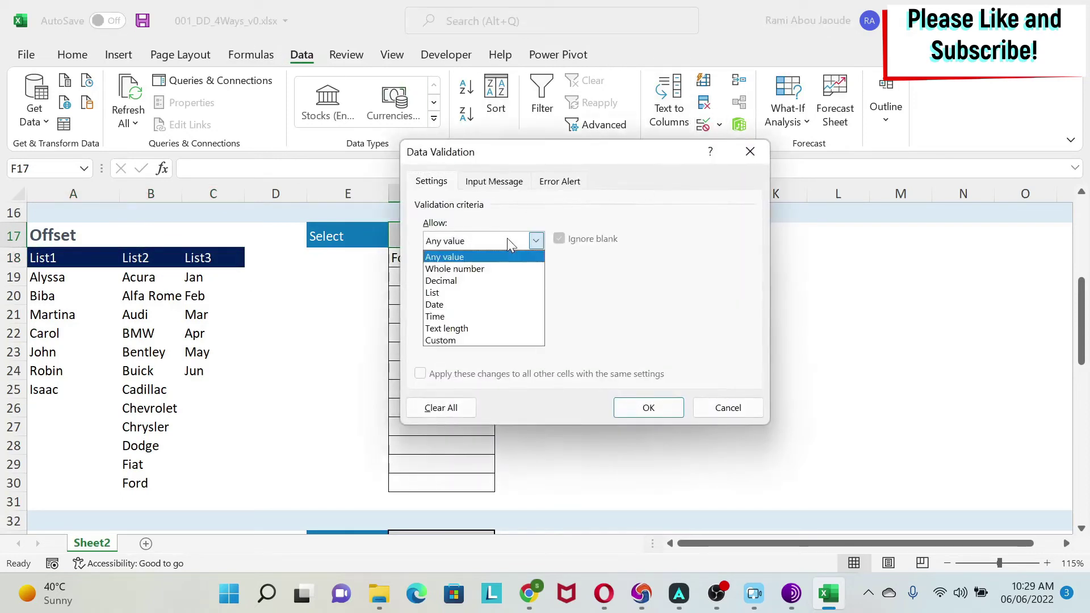
left_click(493, 292)
left_click(650, 313)
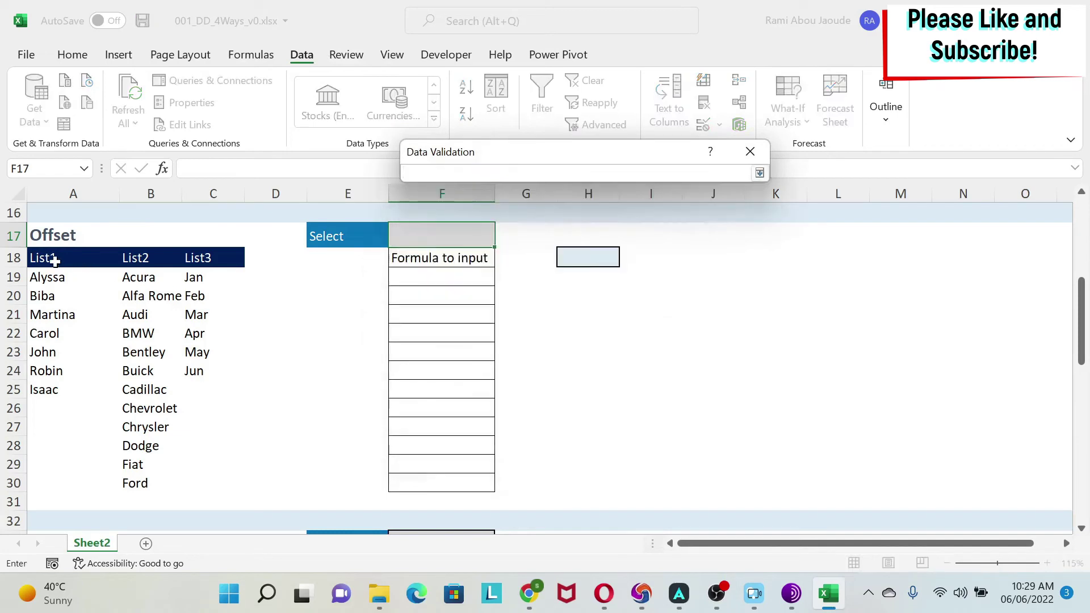
left_click_drag(54, 261, 211, 258)
left_click(759, 173)
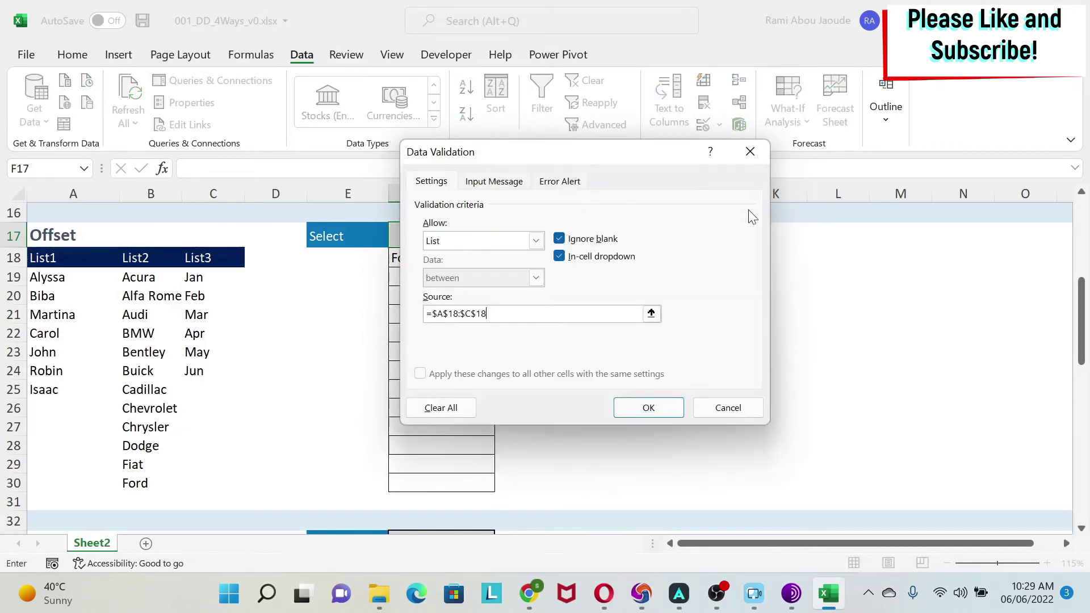
left_click(644, 407)
Choose List2 from F17's new drop-down
left_click(503, 241)
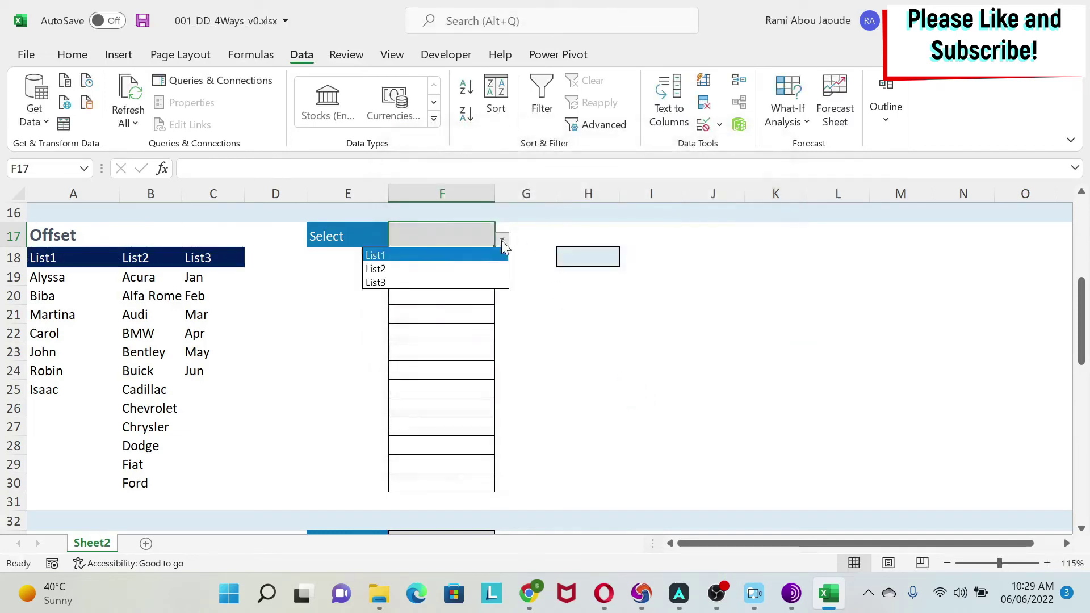
left_click(435, 269)
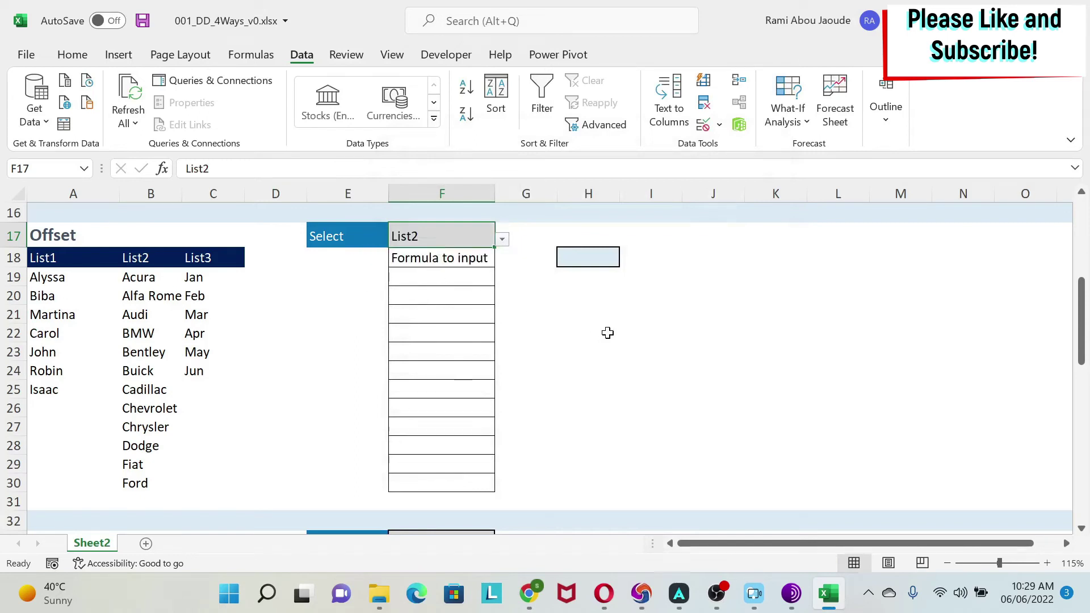
left_click(608, 332)
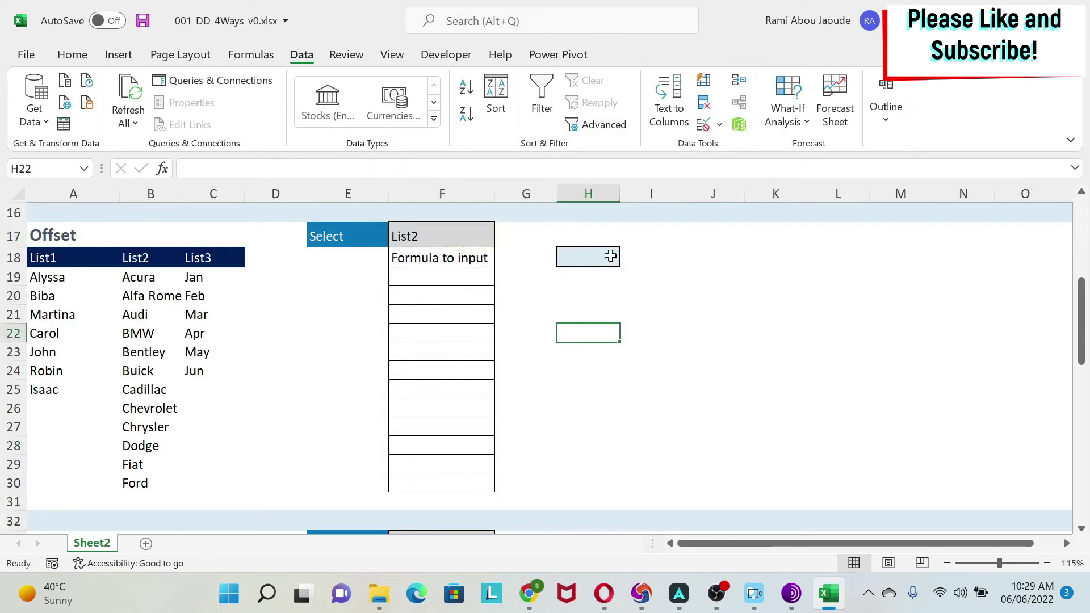
Enter =OFFSET(A19:A30,0,1) in F19 so it lists the List2 car makes Acura through Ford
left_click(444, 284)
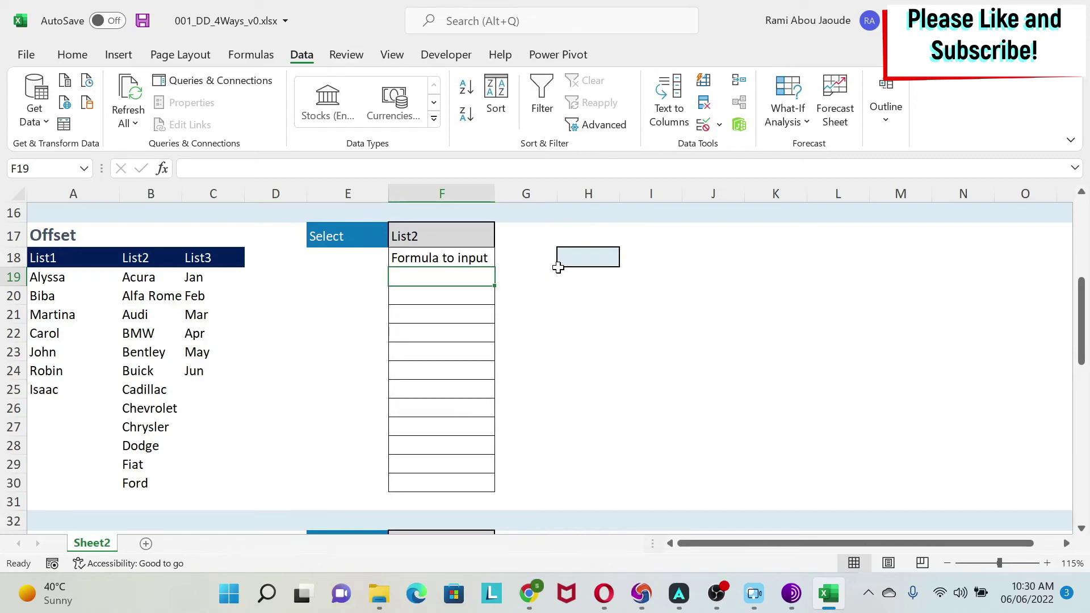
type("=offset(")
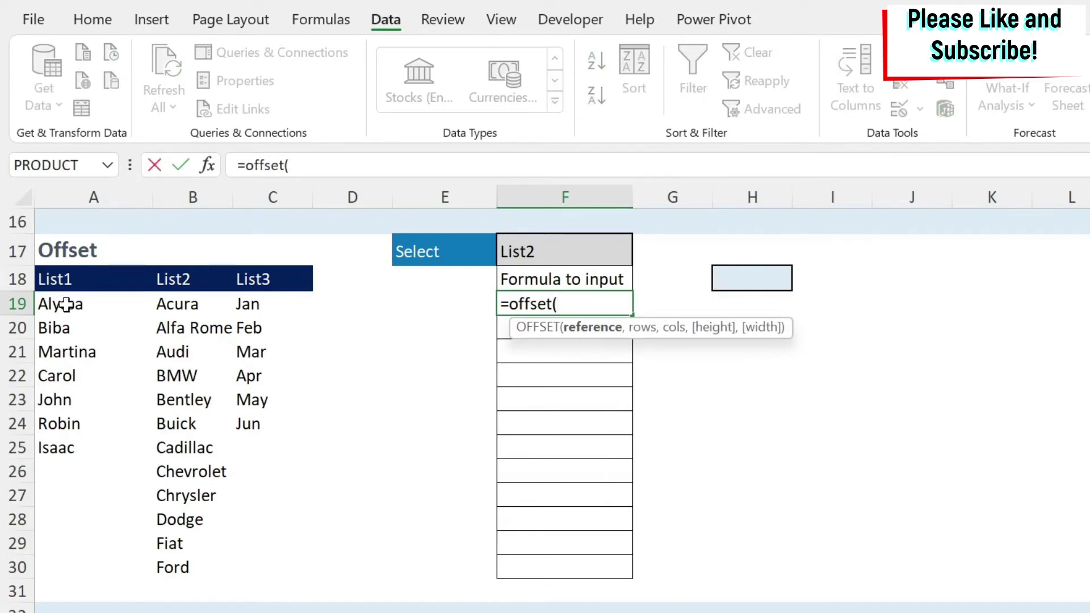
left_click_drag(54, 307, 46, 574)
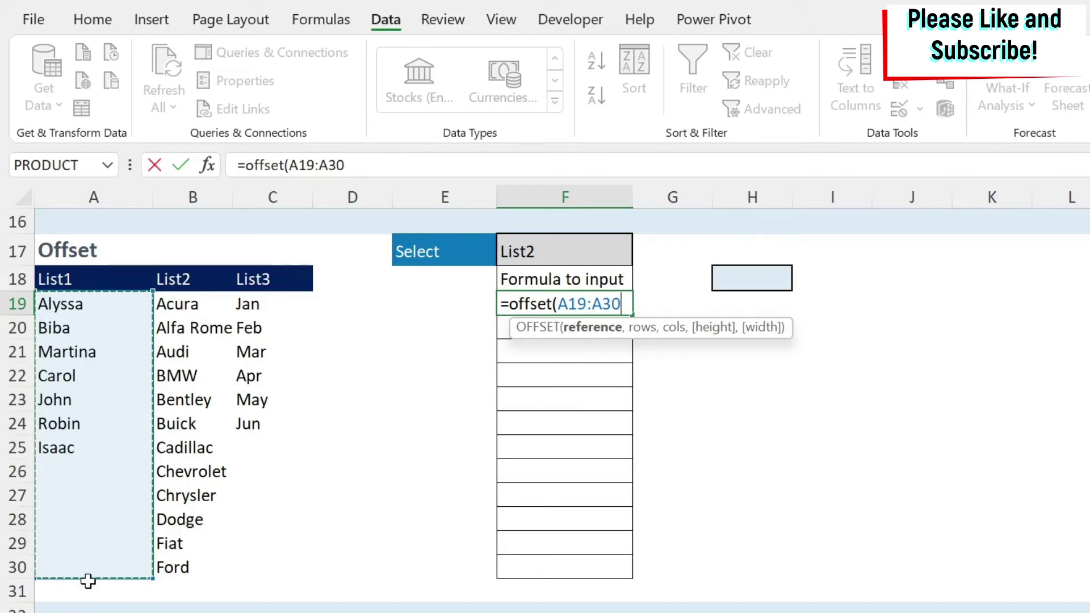
type(",")
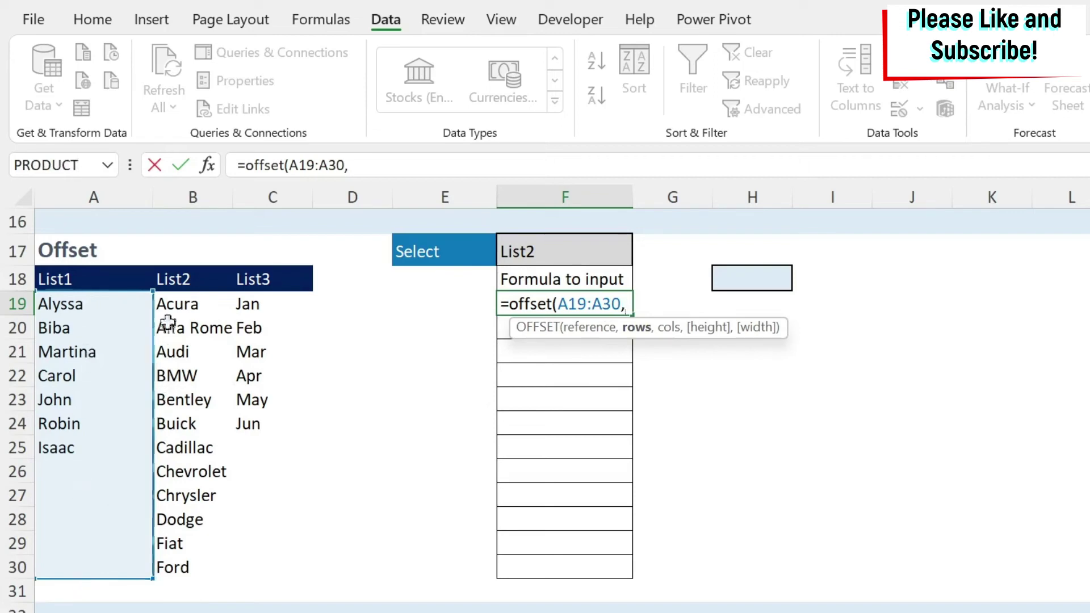
type("0")
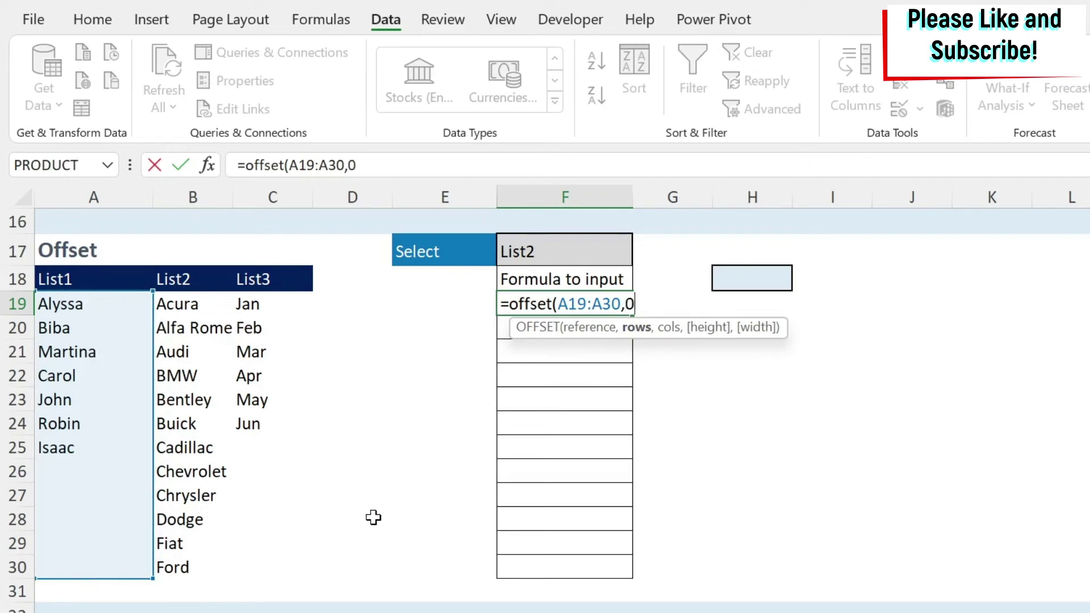
type(",1")
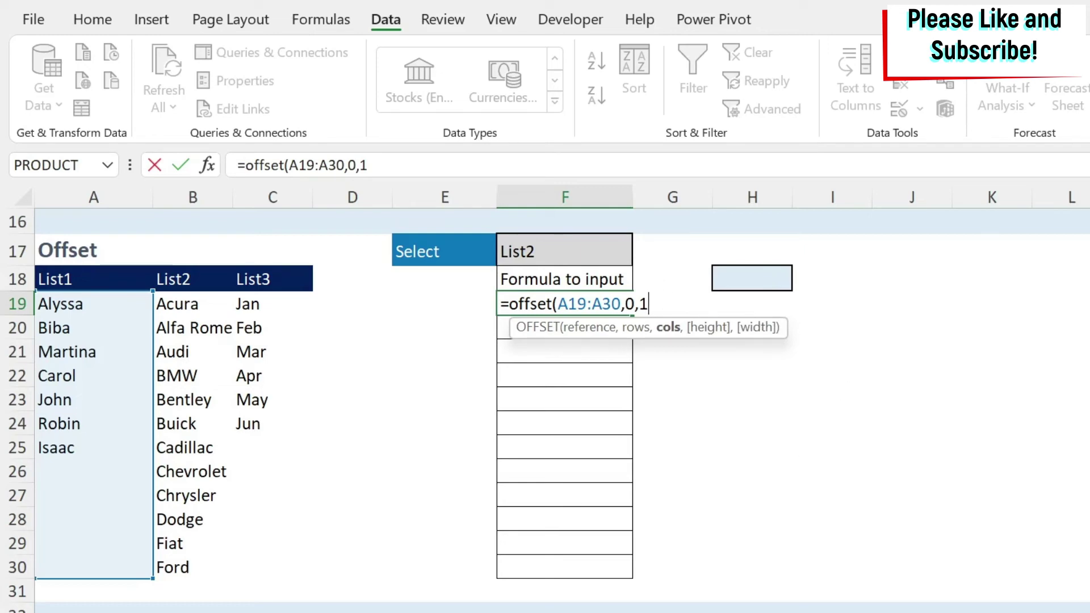
key("Return")
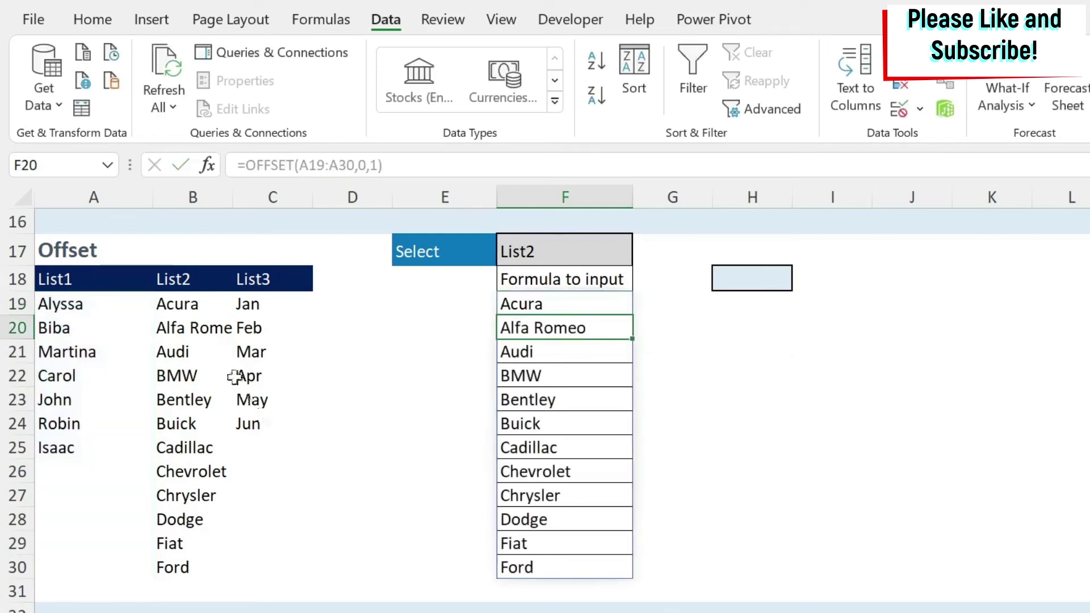
left_click(579, 301)
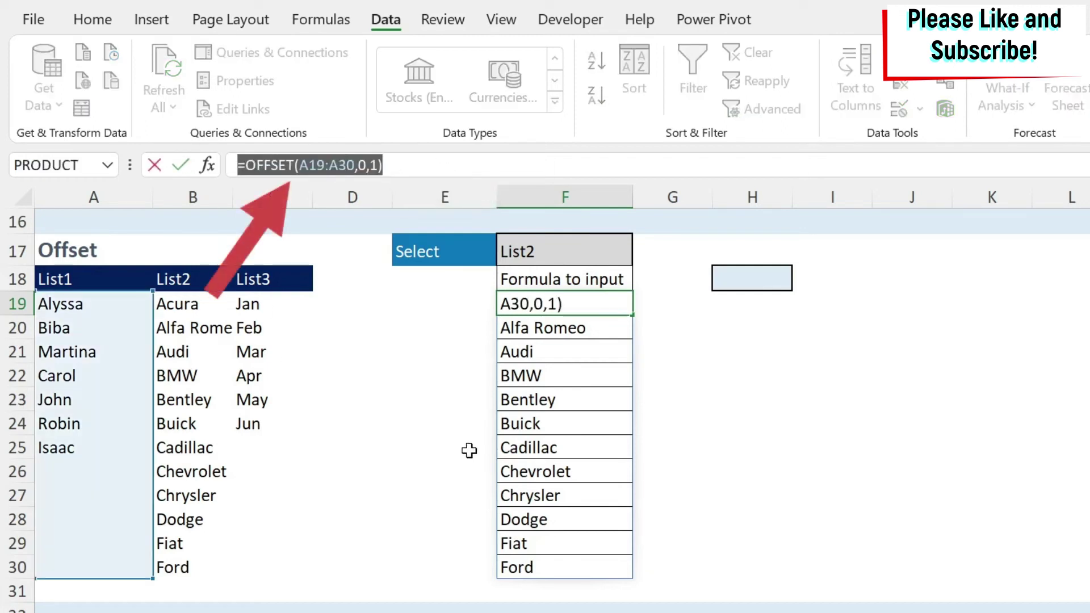
key("F9")
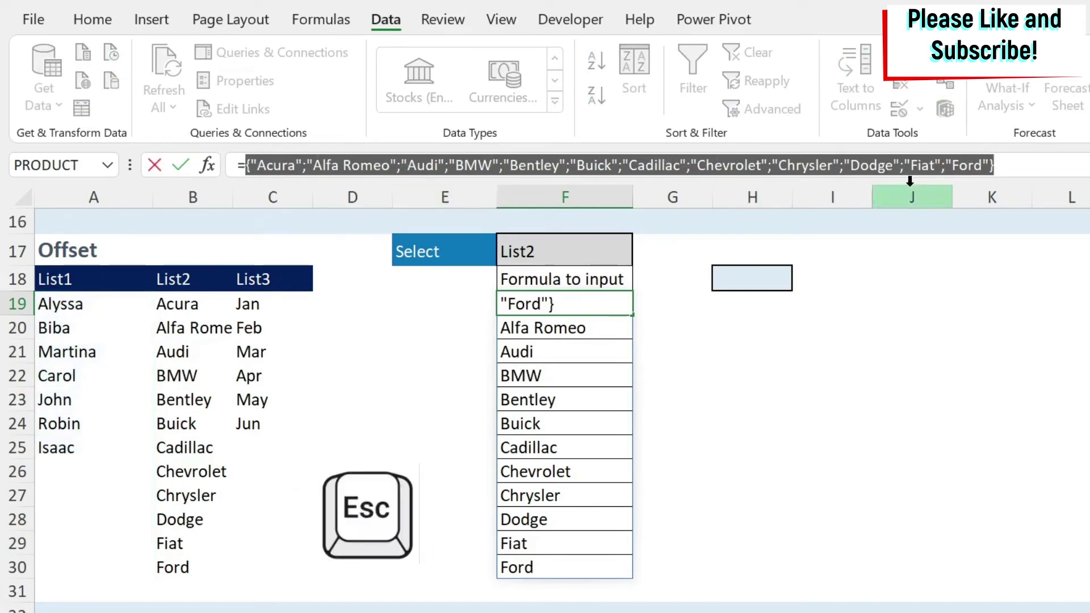
key("Escape")
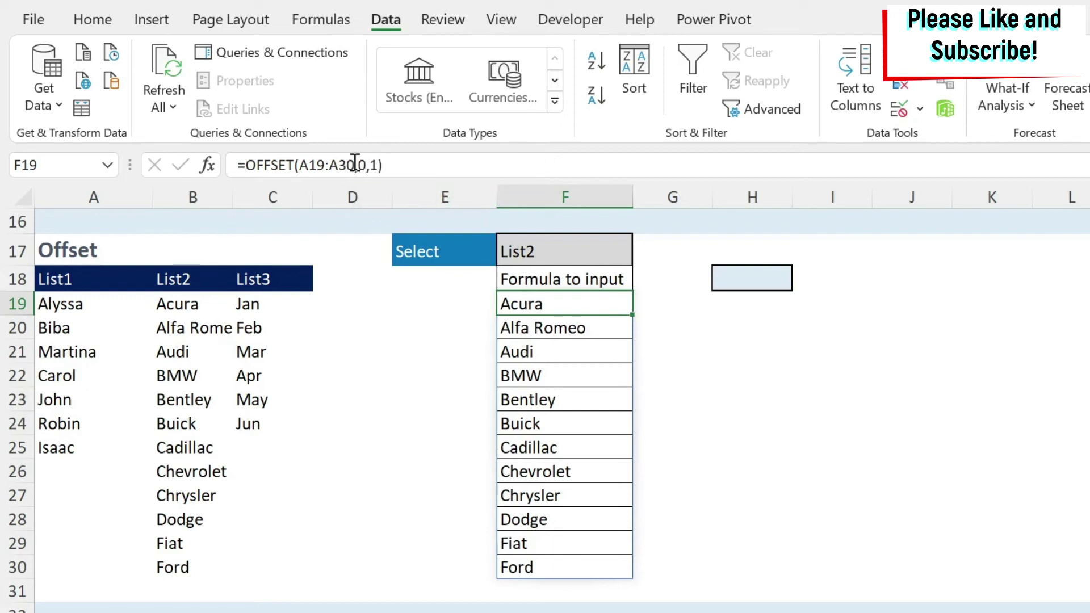
Enter =MATCH(F17,A18:C18,0) in H20, returning 2, and compare it with F19's OFFSET formula
left_click(718, 327)
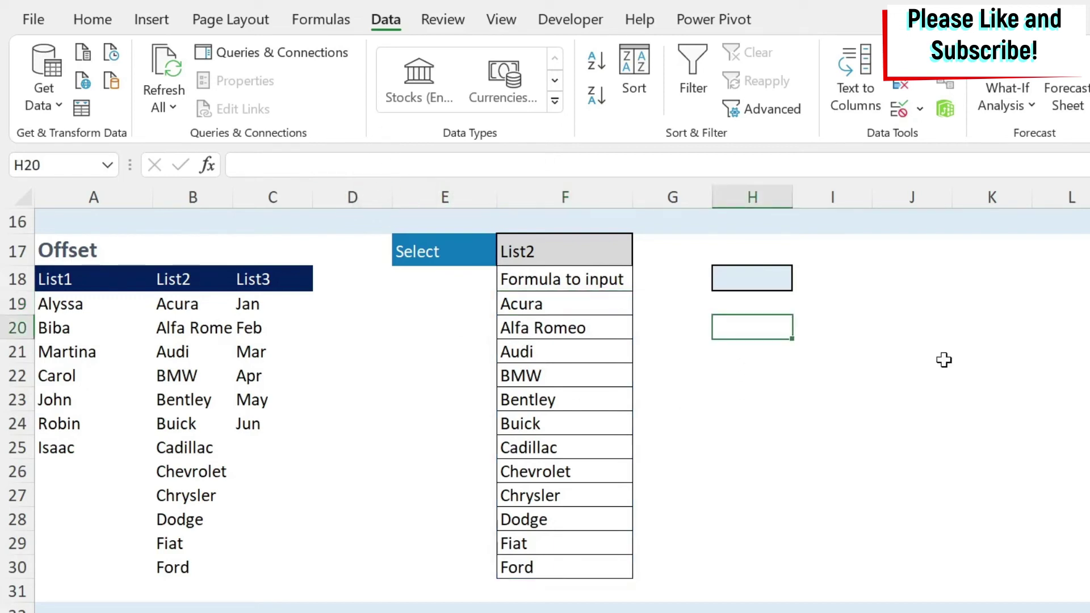
type("=match")
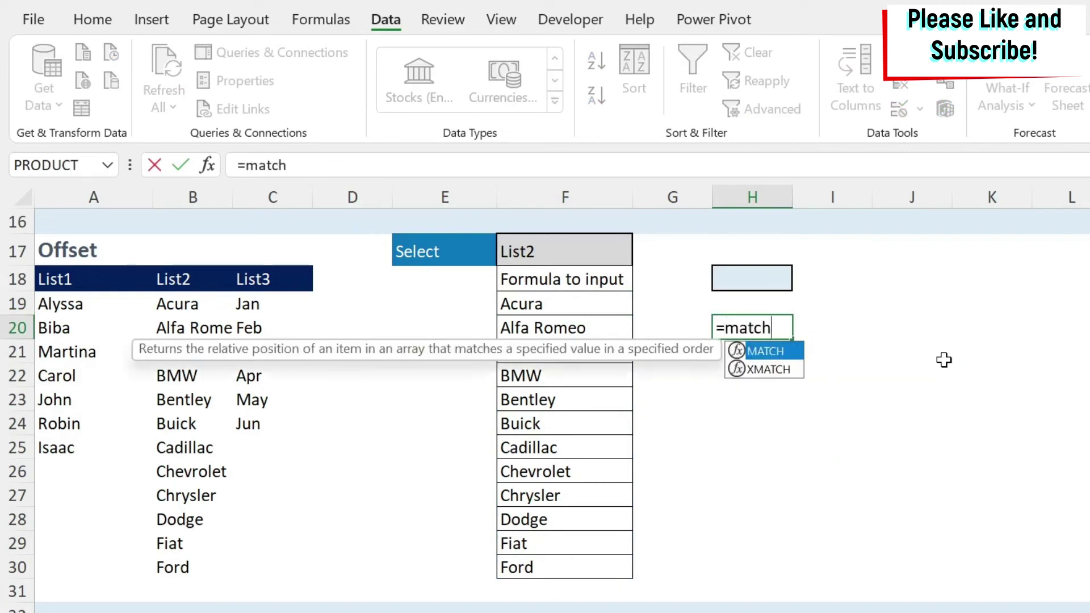
type("(")
left_click(583, 253)
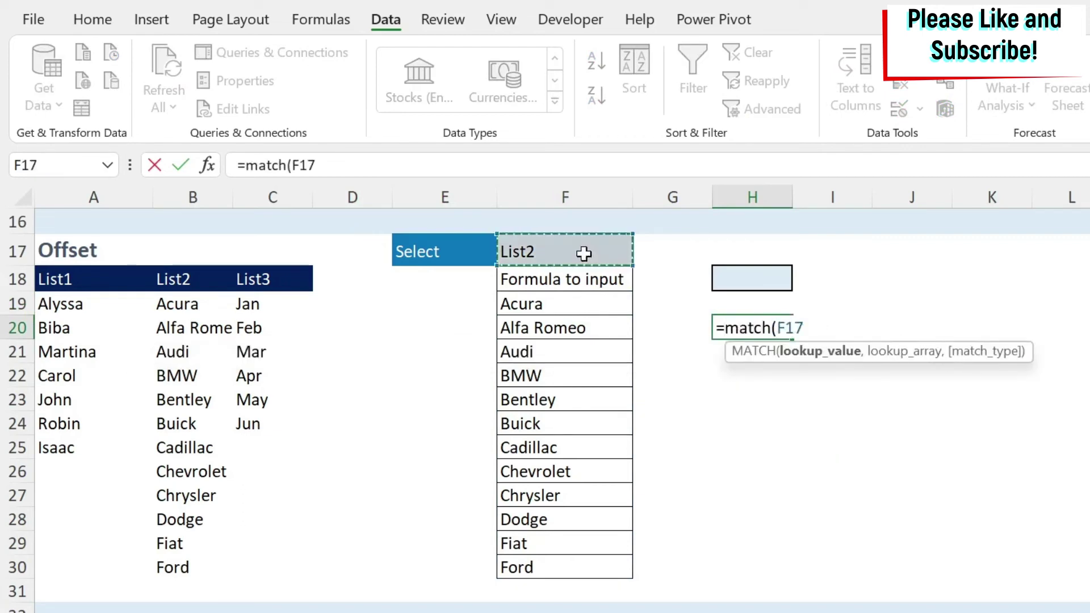
type(",")
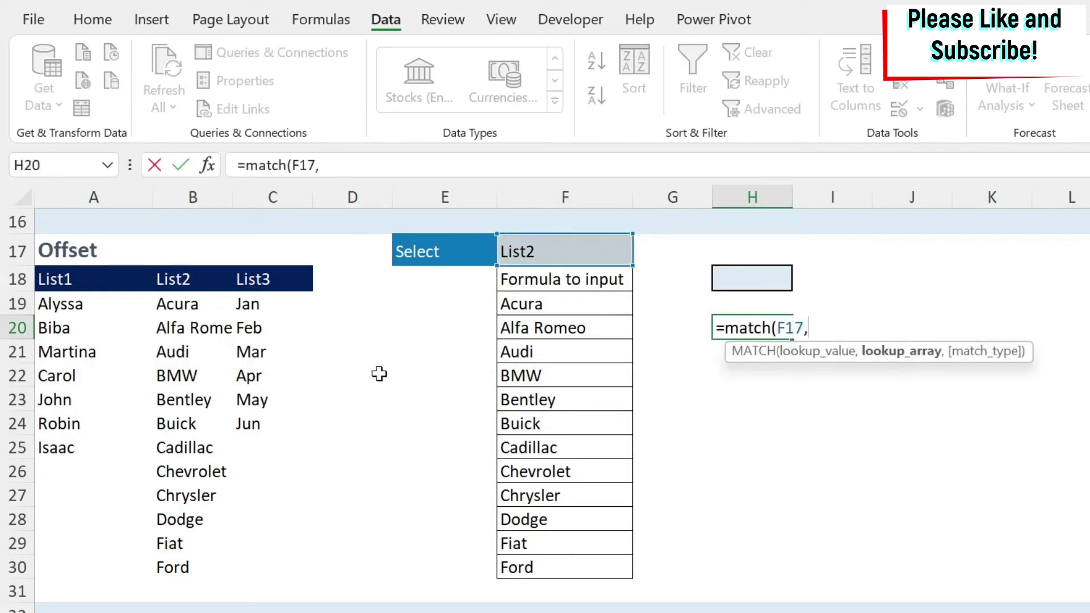
left_click_drag(64, 278, 255, 280)
type(",")
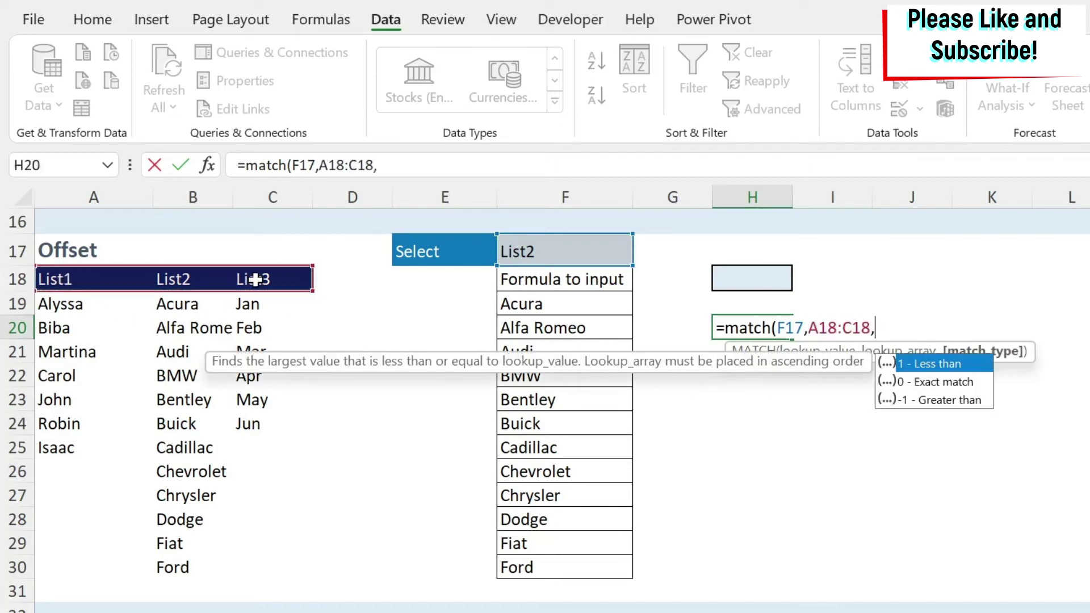
double_click(932, 385)
type(")")
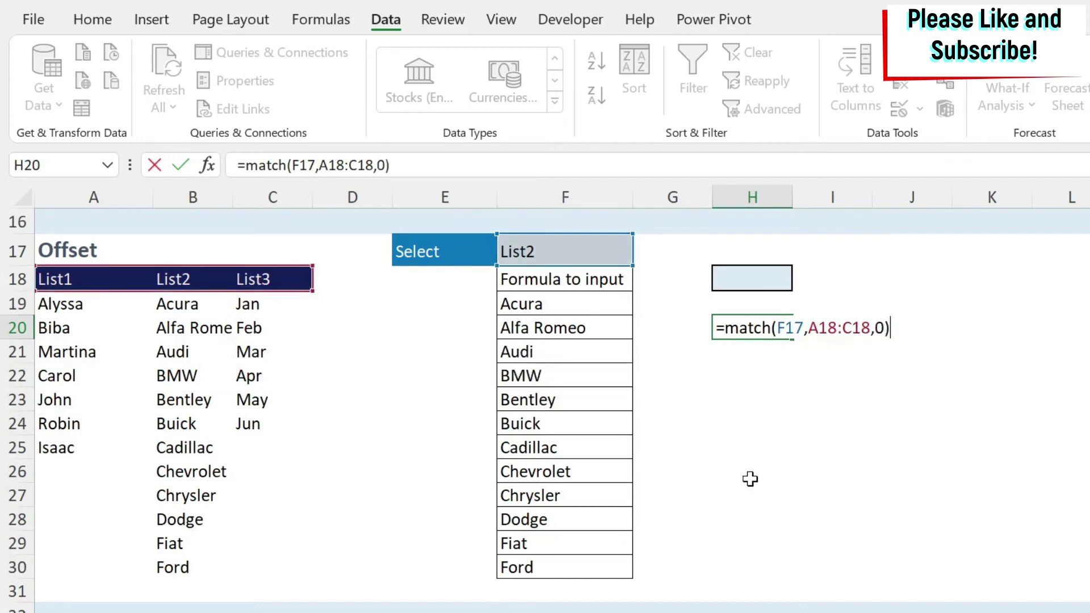
key("Return")
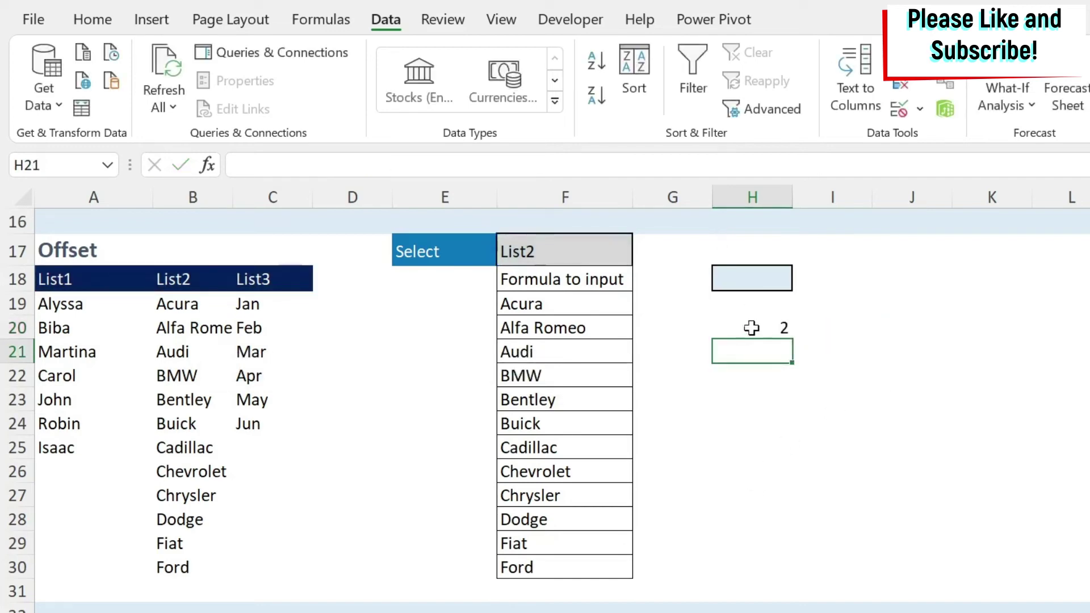
left_click(773, 325)
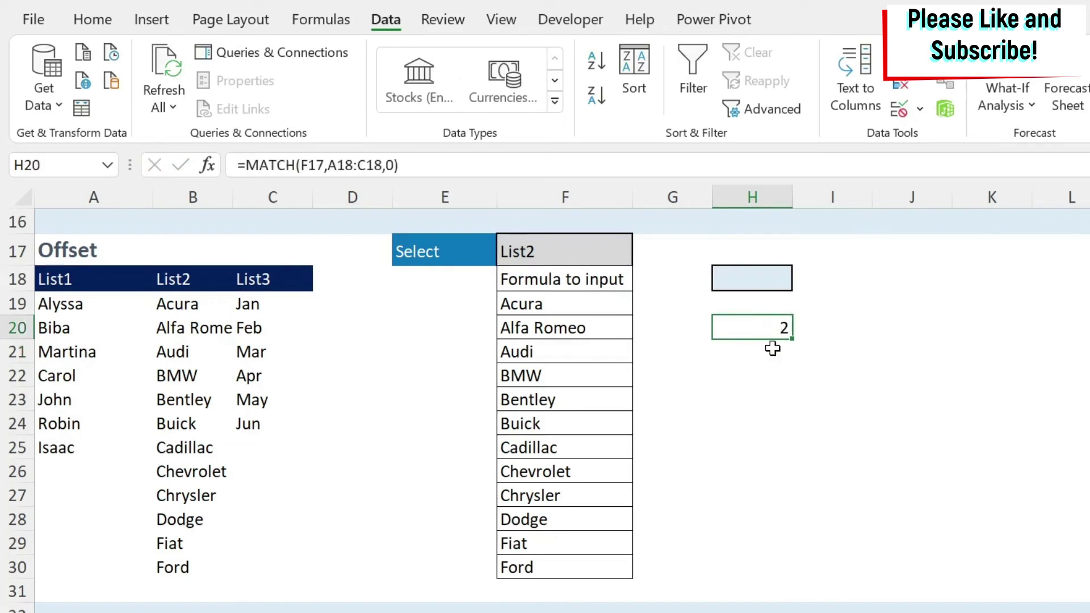
left_click(552, 307)
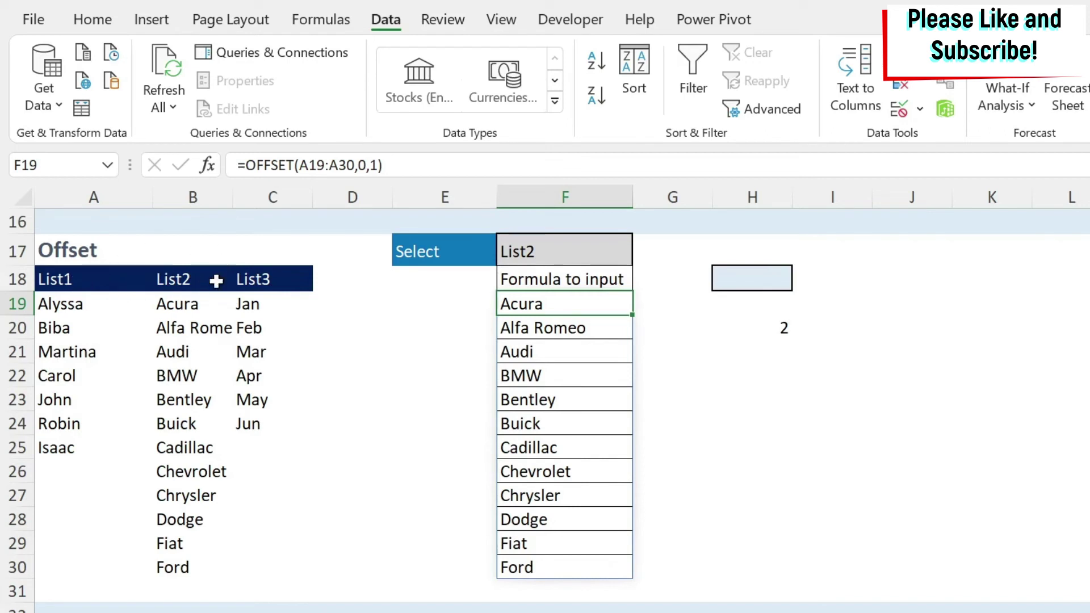
Replace the fixed 1 in F19's OFFSET with MATCH(F17,A18:C18,0)-1 copied from H20
left_click(781, 325)
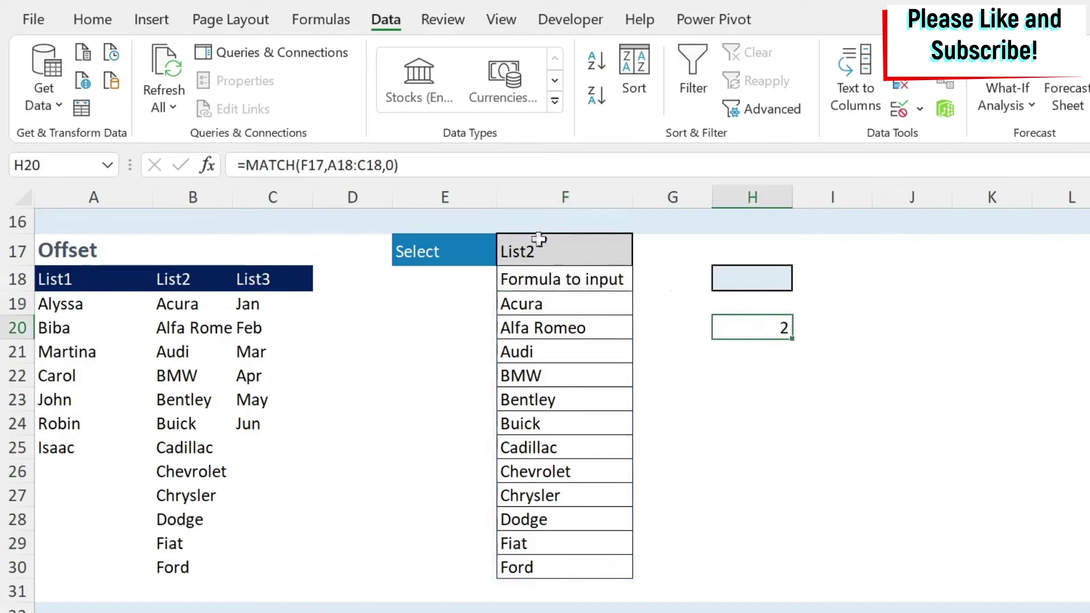
key("F2")
left_click_drag(245, 166, 513, 165)
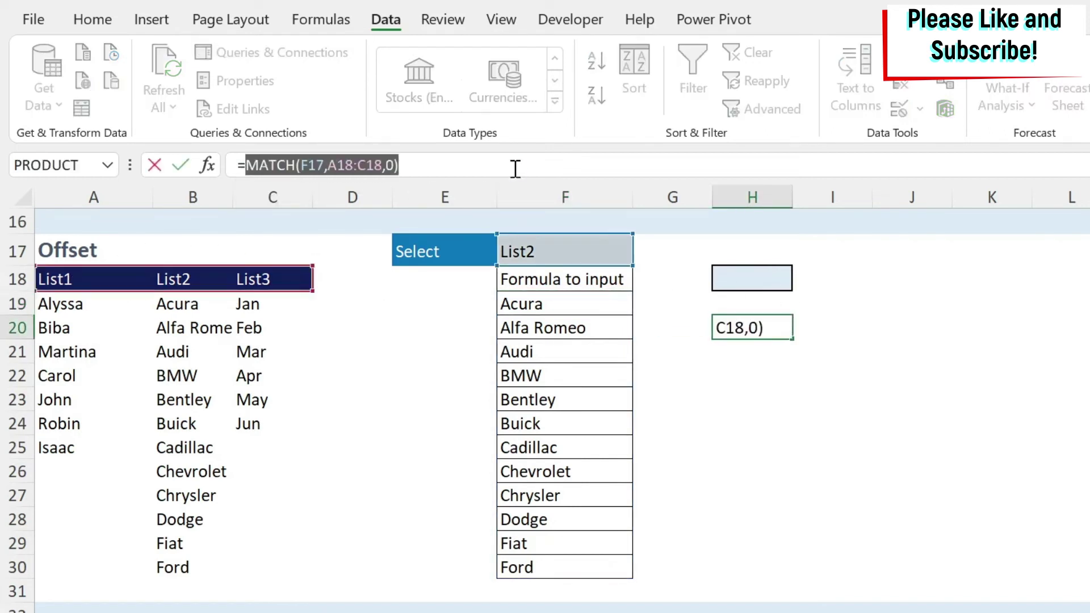
key("ctrl+c")
key("Escape")
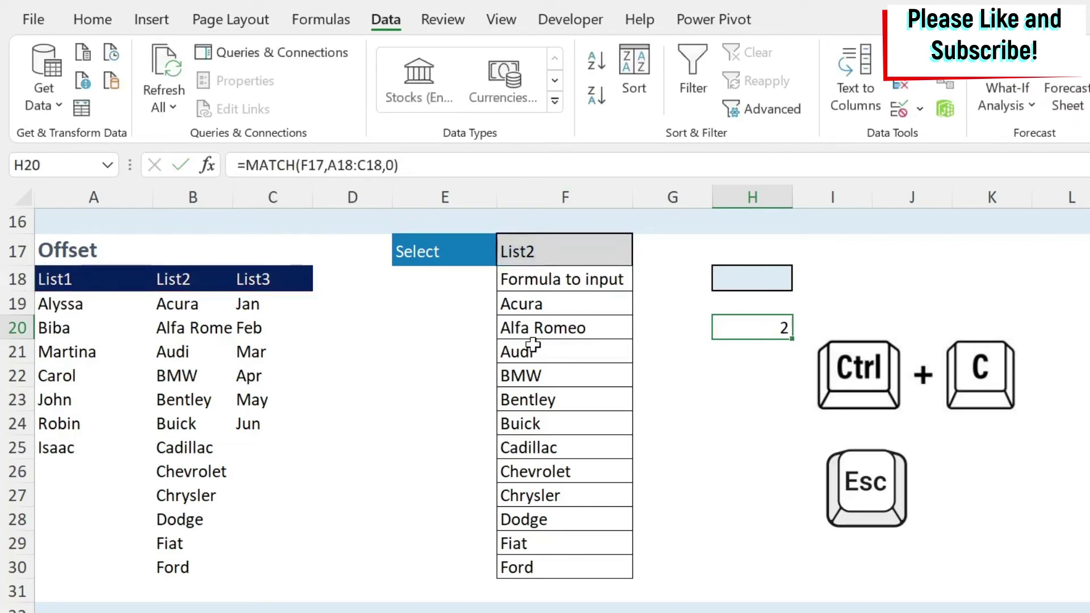
left_click(574, 301)
double_click(374, 165)
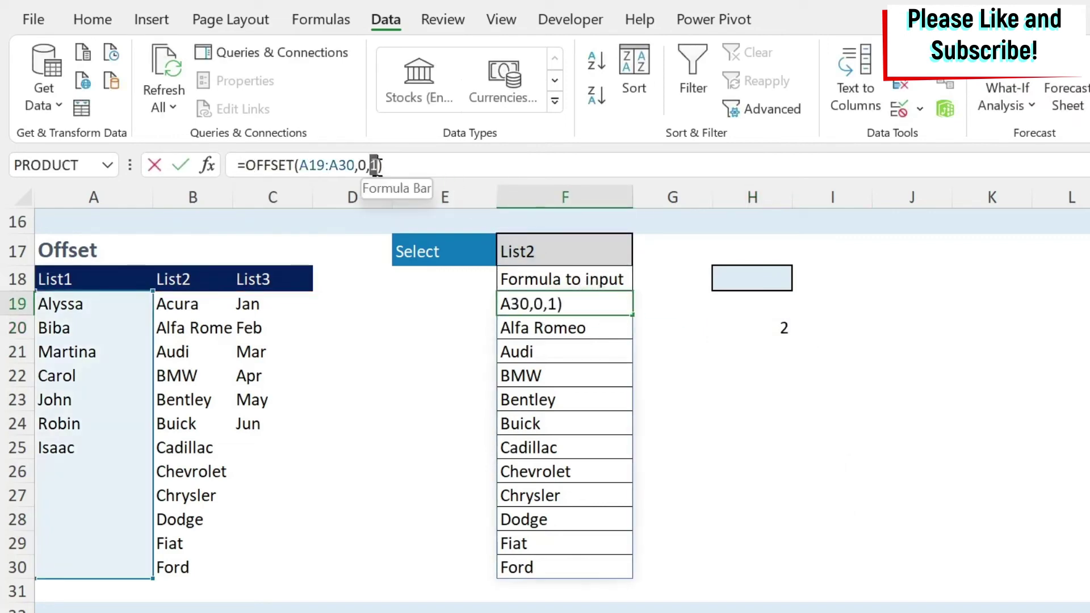
key("ctrl+v")
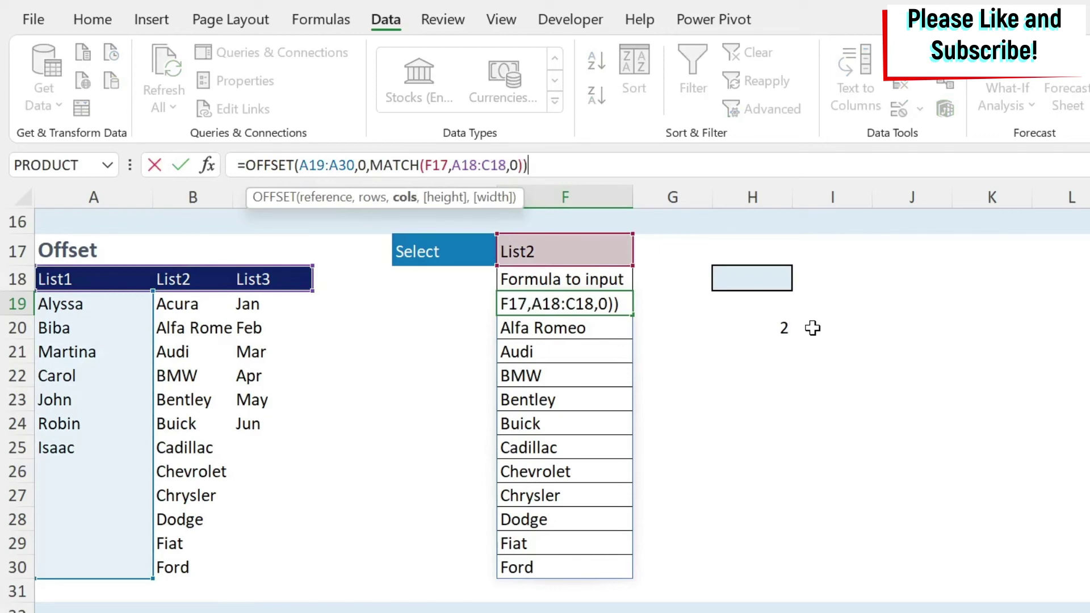
key("Left")
type("-1")
key("Return")
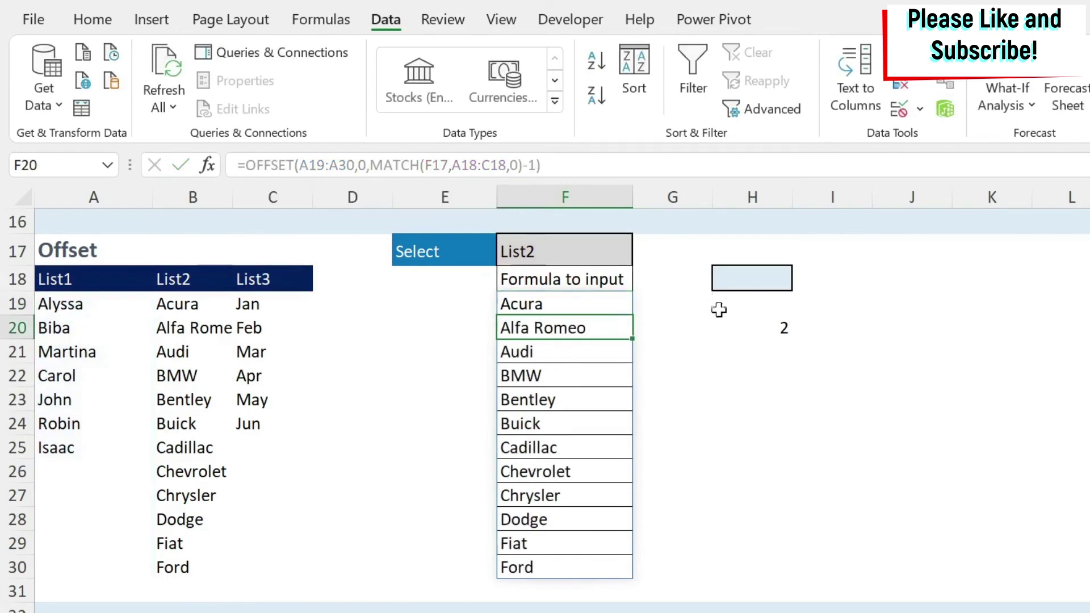
Clear H20's helper MATCH result and copy F19's OFFSET formula text
left_click(777, 328)
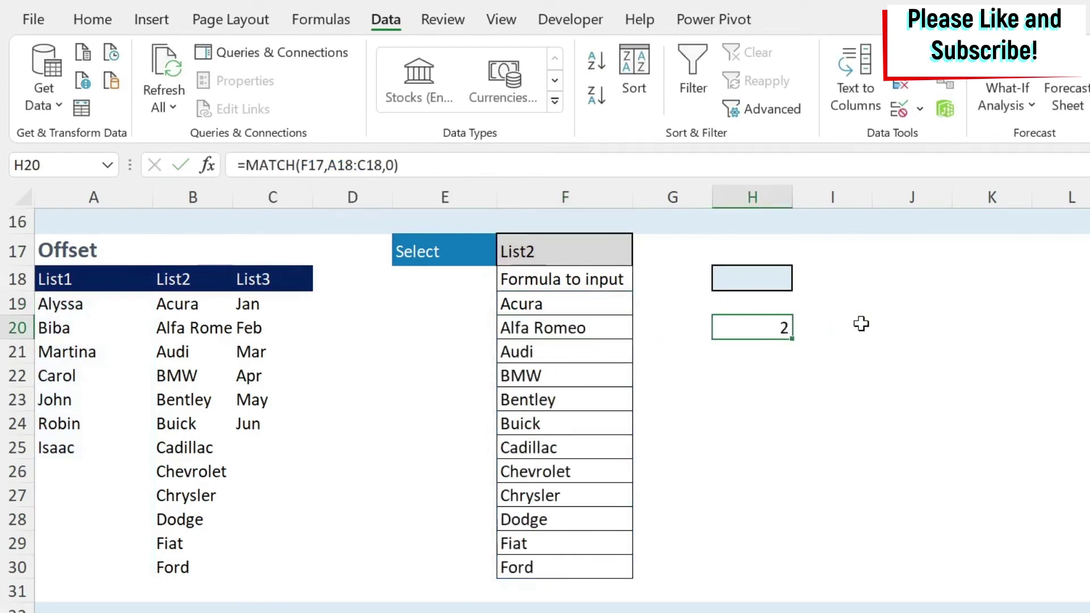
key("Delete")
left_click(554, 304)
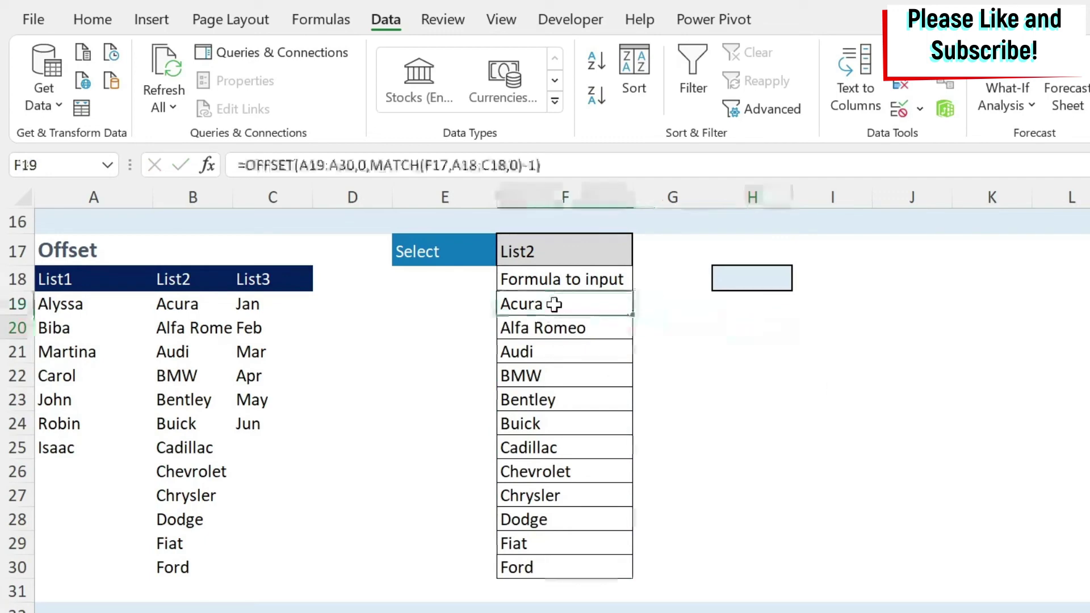
left_click_drag(650, 166, 102, 173)
key("Escape")
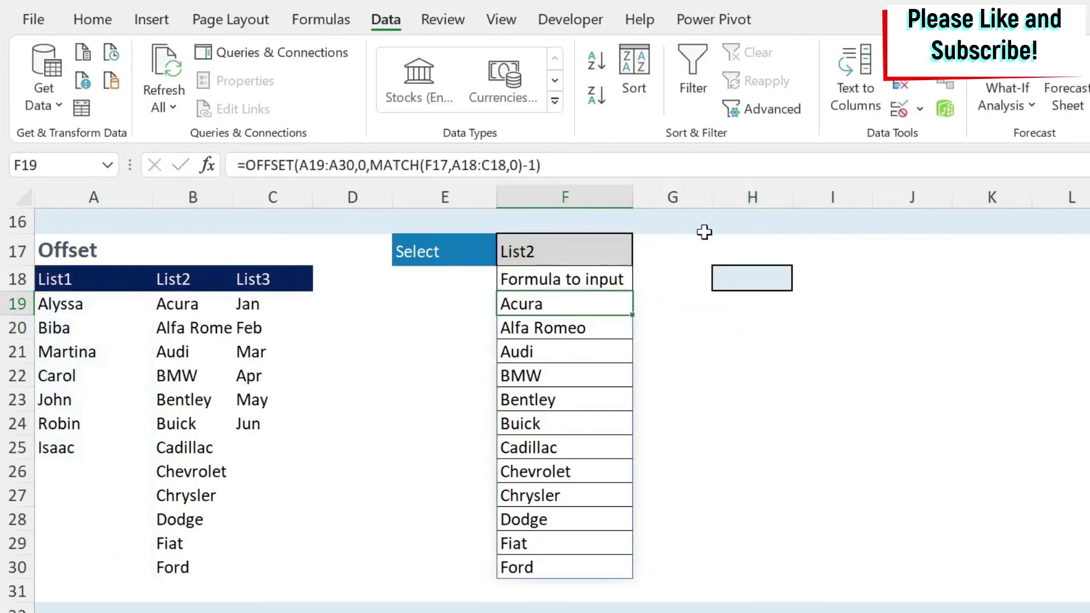
left_click(762, 275)
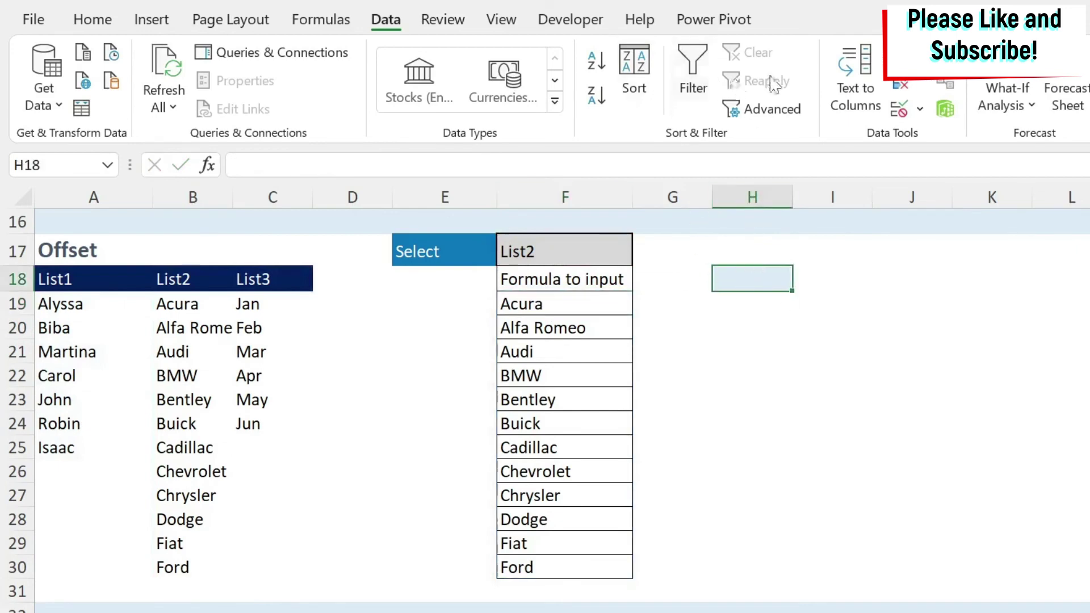
Give H18 a List validation with =OFFSET(A19:A30,0,MATCH(F17,A18:C18,0)-1) as its source
left_click(900, 108)
left_click(585, 260)
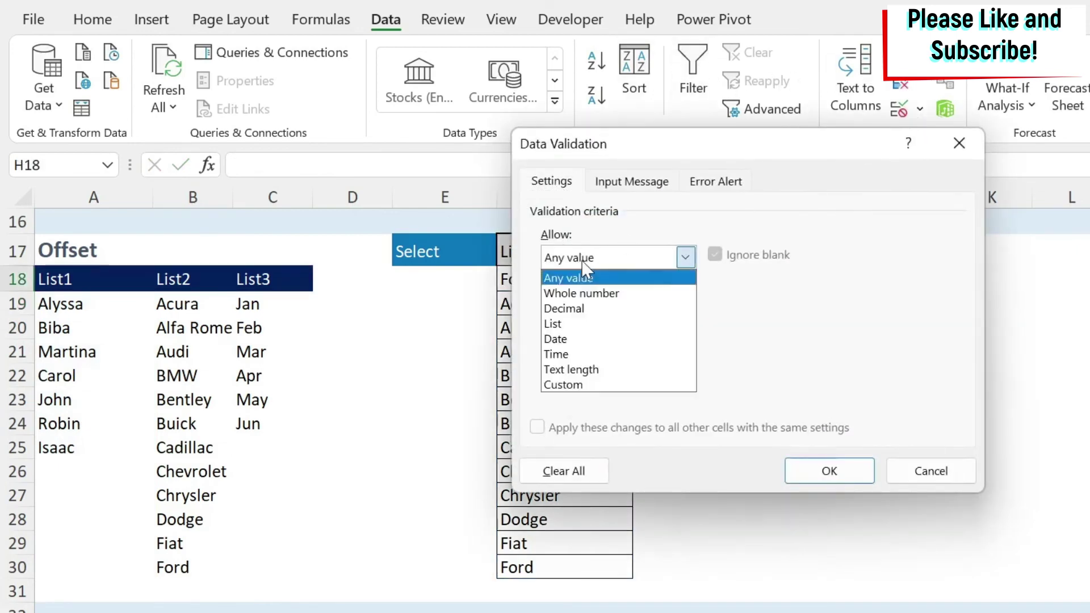
left_click(588, 323)
left_click(653, 350)
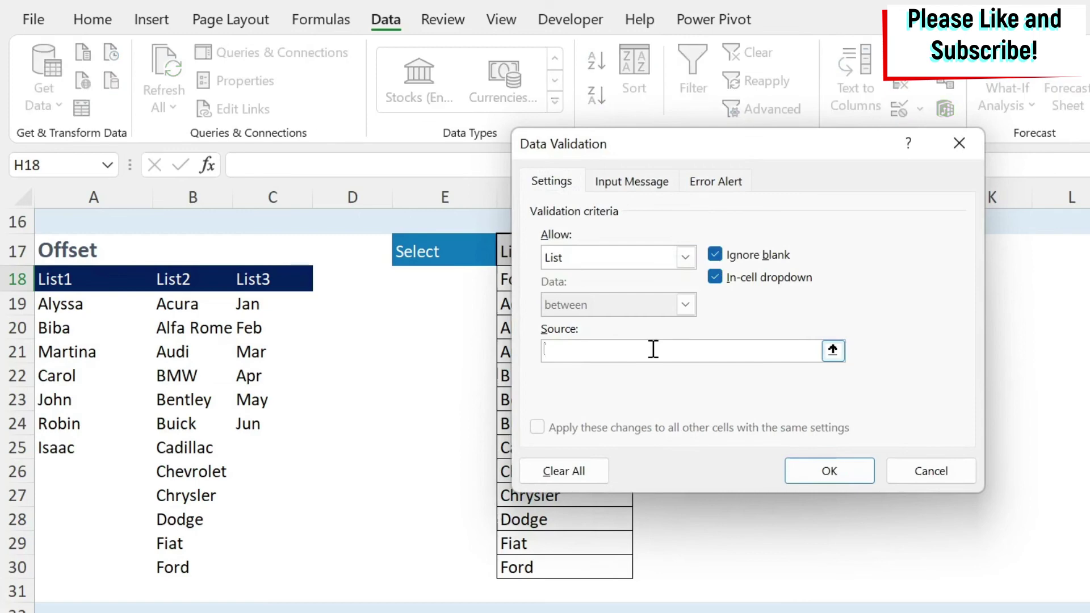
key("ctrl+v")
left_click(829, 470)
left_click(787, 427)
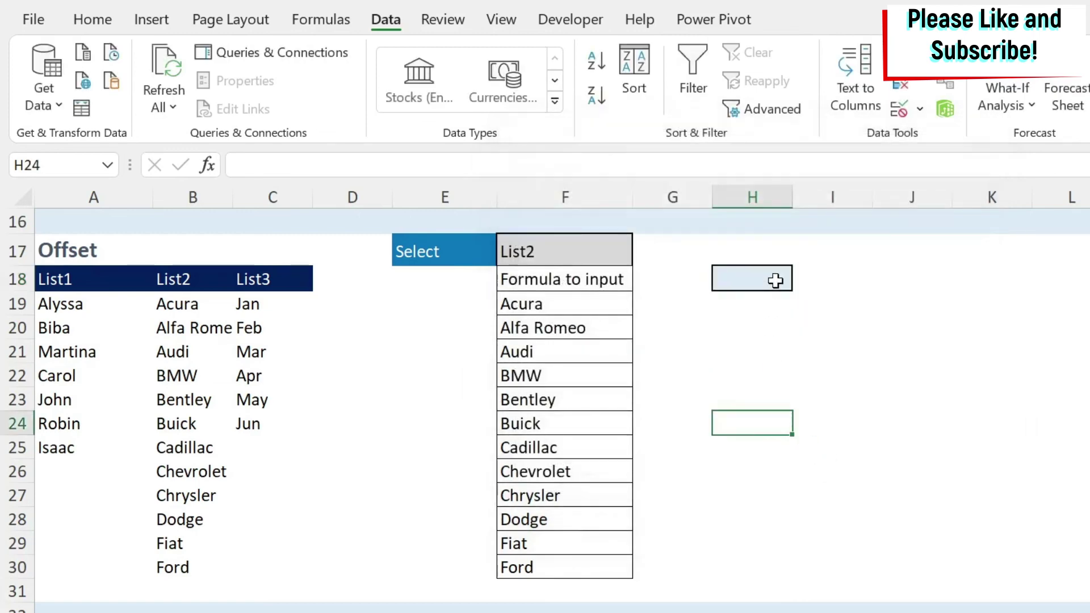
Check the items in H18's new drop-down, then return to F17's list choices
left_click(775, 280)
left_click(801, 280)
key("Escape")
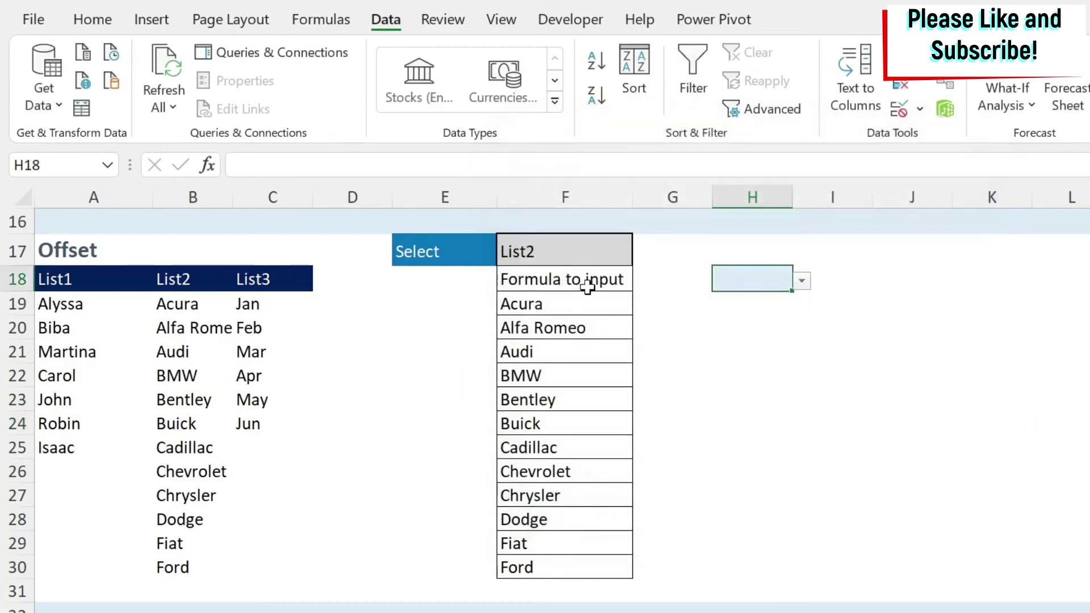
left_click(565, 250)
left_click(641, 255)
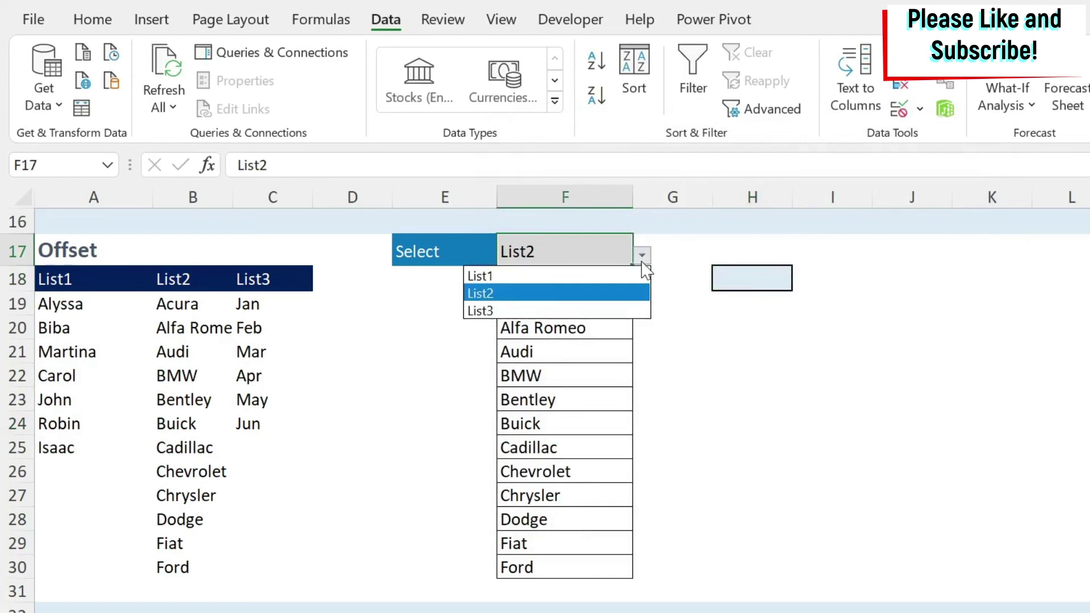
Set F17 to List3 and confirm H18's drop-down now lists the months Jan to Jun
left_click(536, 310)
left_click(742, 280)
left_click(802, 281)
scroll(762, 323, "down", 3)
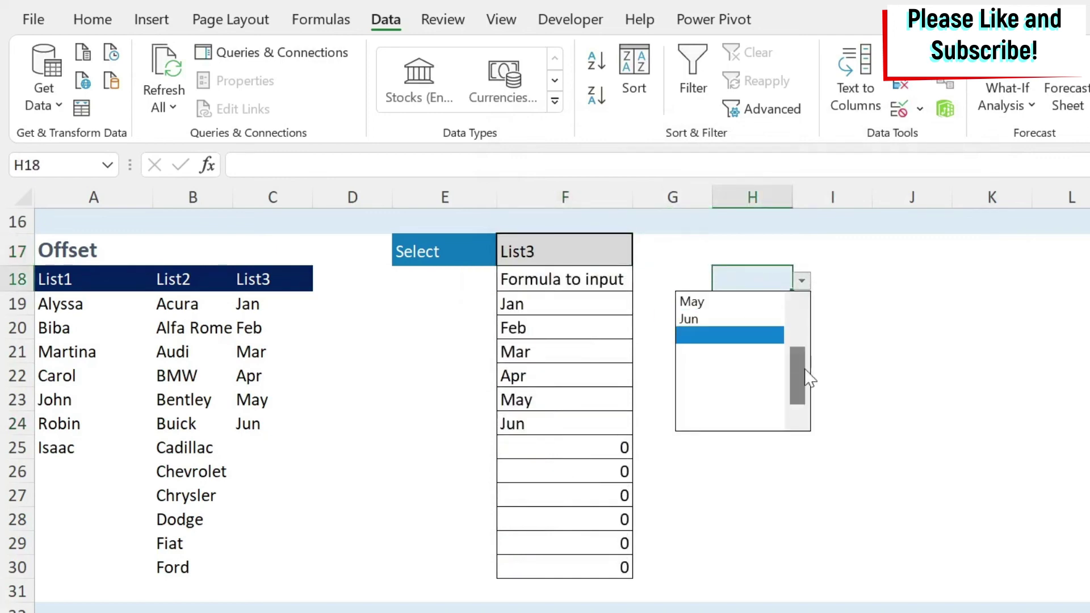
left_click_drag(805, 370, 798, 338)
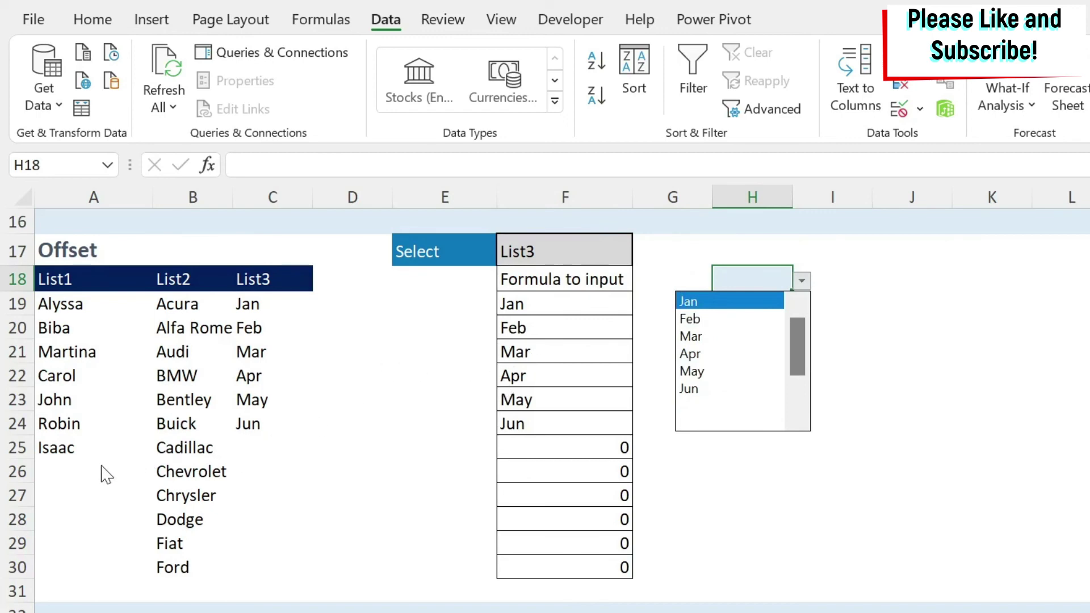
Highlight the empty cells C25:C30 under List3 and row 31 beneath the lists
left_click_drag(253, 441, 243, 562)
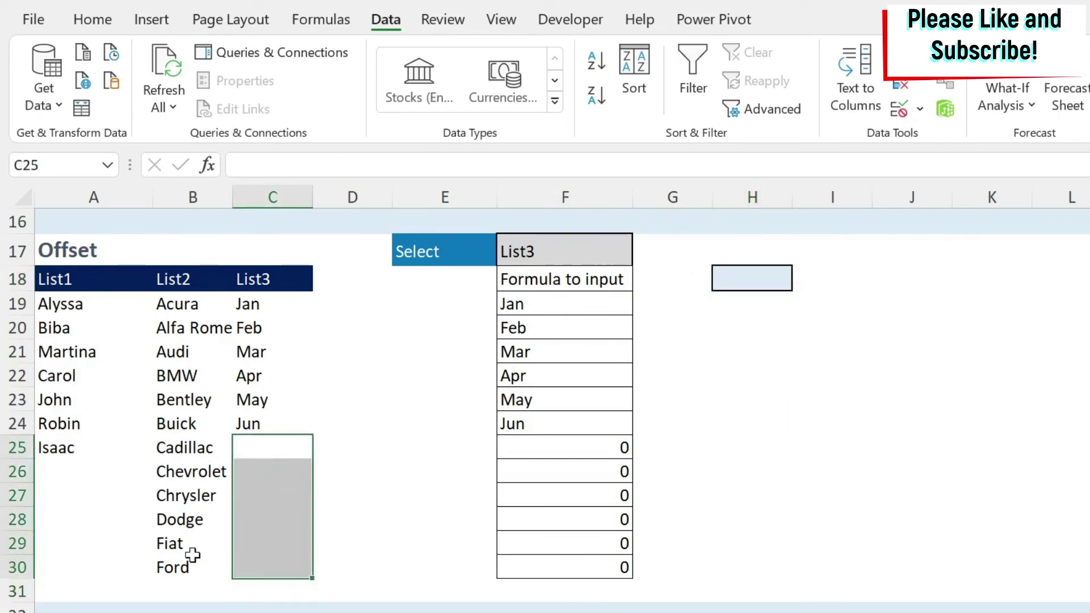
left_click(175, 587)
left_click_drag(48, 587, 294, 592)
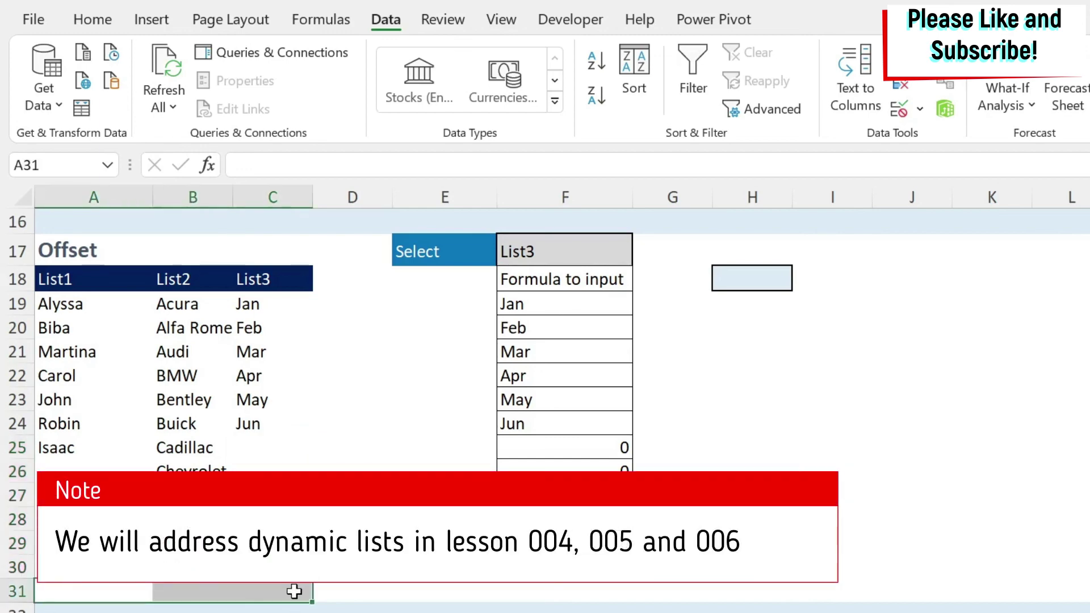